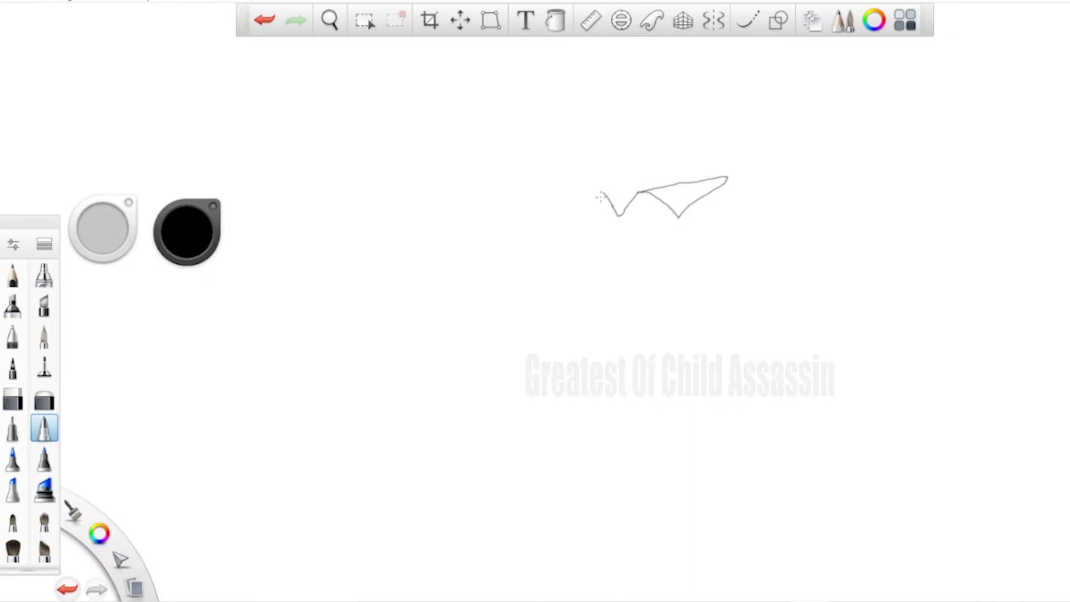
Complete the shirt outline from the collar: near collar flap, both short sleeves, the sides and the wavy hem
mouse_move(605, 192)
left_mouse_down()
mouse_move(573, 189)
mouse_move(607, 218)
mouse_move(611, 209)
mouse_move(574, 187)
mouse_move(480, 231)
mouse_move(455, 263)
mouse_move(486, 270)
mouse_move(509, 300)
mouse_move(586, 211)
left_mouse_up()
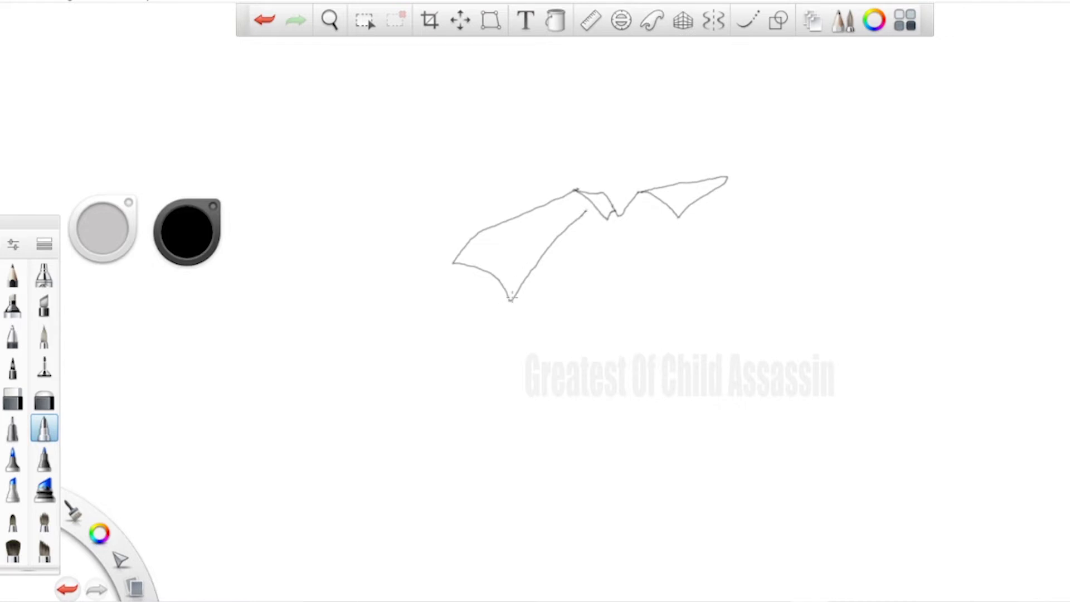
mouse_move(510, 298)
left_mouse_down()
mouse_move(486, 384)
mouse_move(724, 389)
mouse_move(701, 285)
mouse_move(771, 293)
left_mouse_up()
key("ctrl+z")
mouse_move(689, 296)
left_mouse_down()
mouse_move(719, 281)
mouse_move(802, 297)
left_mouse_up()
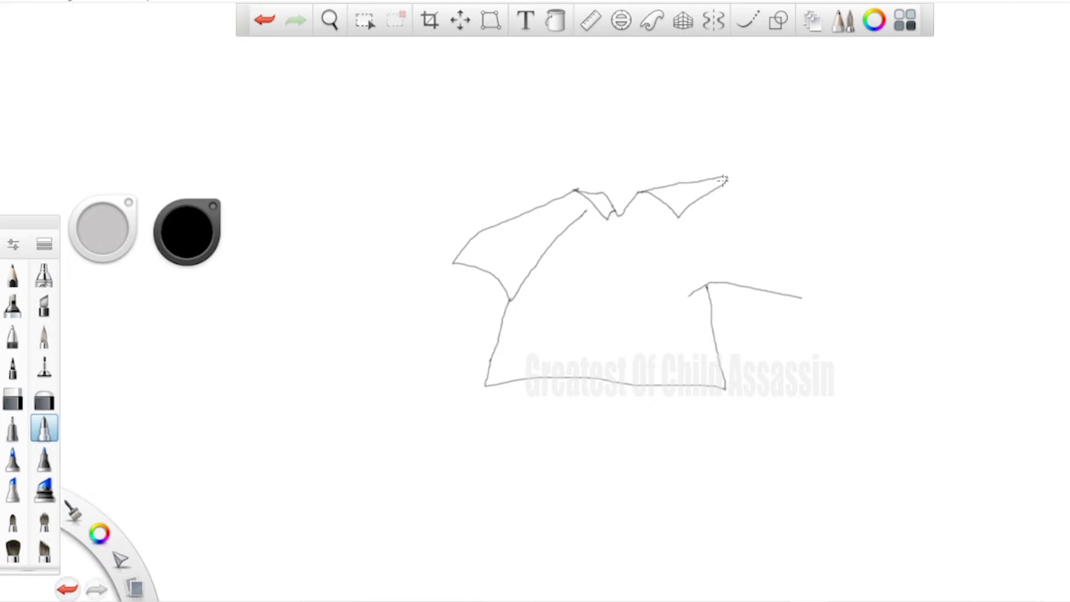
mouse_move(725, 182)
left_mouse_down()
mouse_move(808, 210)
mouse_move(798, 304)
left_mouse_up()
key("ctrl+z")
mouse_move(726, 180)
left_mouse_down()
mouse_move(822, 205)
mouse_move(801, 299)
left_mouse_up()
Draw a bent arm from the shirt sleeve, ending in a fist with curled fingers beside the hip
mouse_move(814, 219)
left_mouse_down()
mouse_move(887, 257)
mouse_move(885, 289)
mouse_move(830, 346)
left_mouse_up()
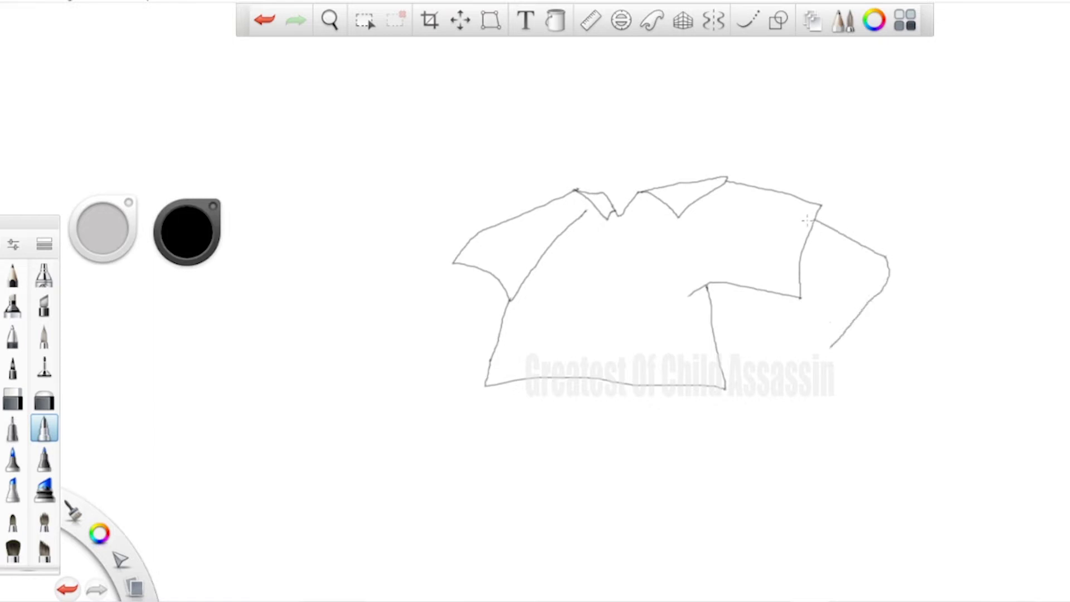
mouse_move(818, 278)
left_mouse_down()
mouse_move(777, 329)
mouse_move(834, 348)
left_mouse_up()
key("ctrl+z")
key("ctrl+z")
mouse_move(774, 330)
left_mouse_down()
mouse_move(831, 345)
mouse_move(835, 359)
mouse_move(815, 349)
mouse_move(836, 360)
mouse_move(840, 401)
left_mouse_up()
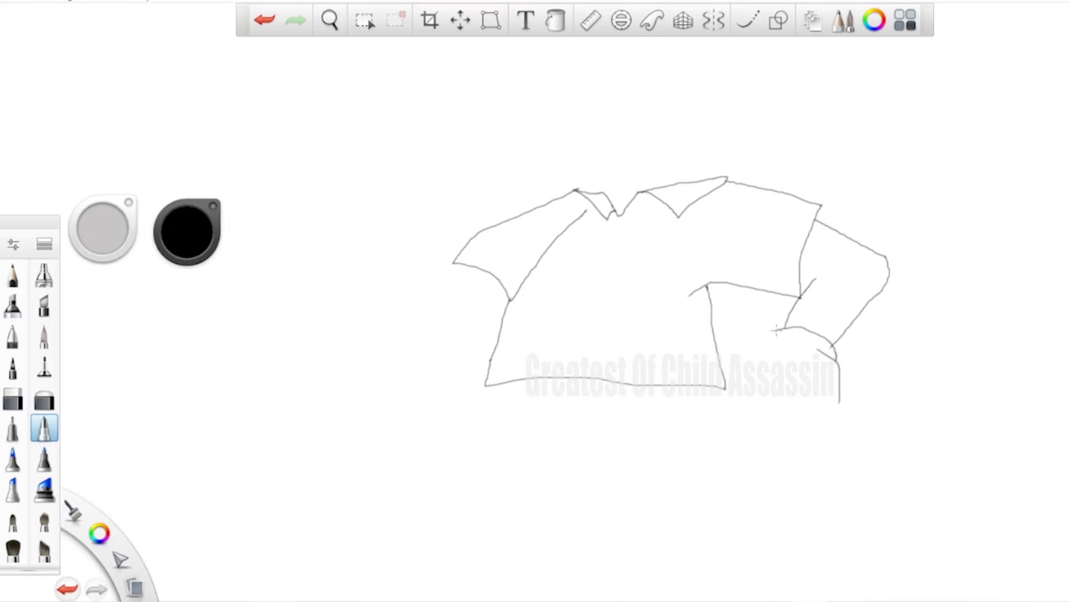
mouse_move(774, 330)
left_mouse_down()
mouse_move(755, 382)
mouse_move(776, 434)
mouse_move(874, 425)
mouse_move(884, 379)
mouse_move(842, 389)
mouse_move(842, 370)
mouse_move(872, 378)
mouse_move(843, 363)
mouse_move(855, 371)
left_mouse_up()
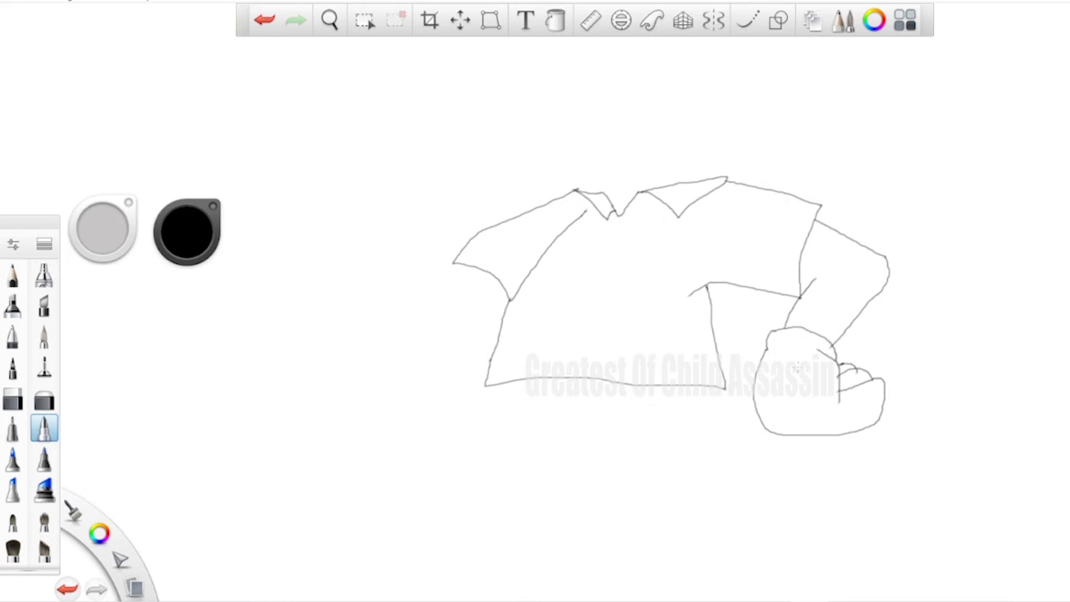
left_click_drag(773, 392, 775, 398)
Draw the shorts below the shirt hem, with a crotch fold and two short straight legs underneath
mouse_move(493, 383)
left_mouse_down()
mouse_move(480, 473)
mouse_move(566, 477)
left_mouse_up()
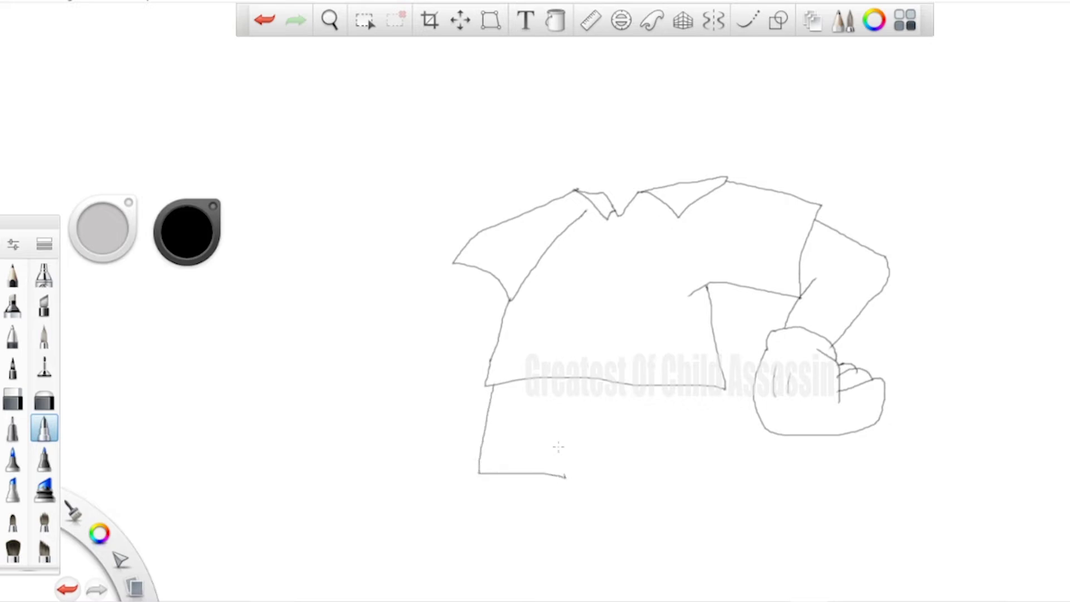
mouse_move(552, 428)
left_mouse_down()
mouse_move(578, 446)
mouse_move(565, 492)
mouse_move(715, 488)
mouse_move(695, 452)
mouse_move(694, 389)
left_mouse_up()
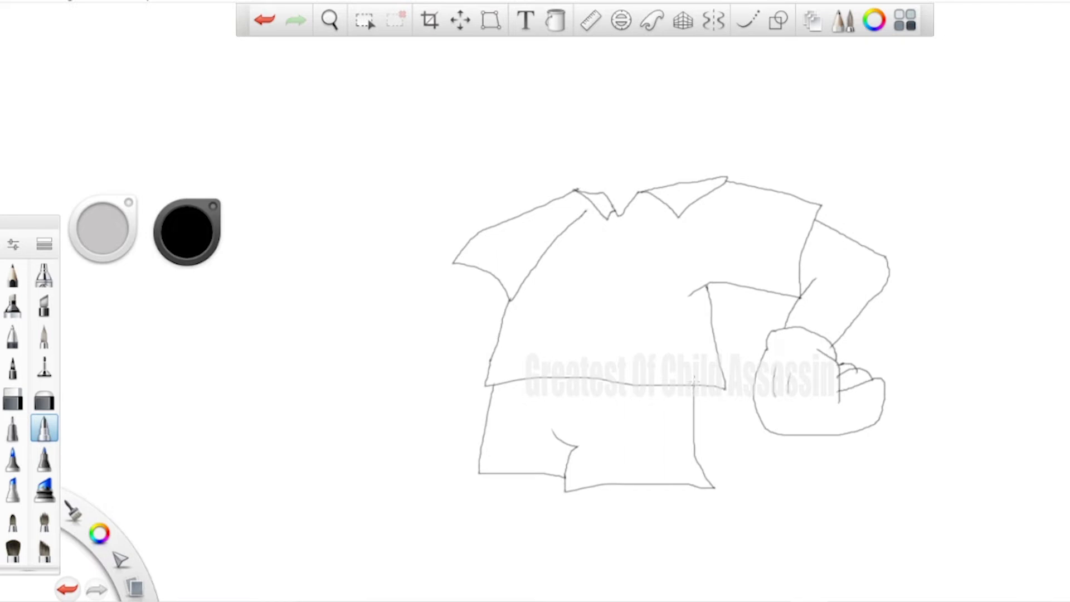
left_click_drag(490, 472, 485, 516)
left_click_drag(549, 475, 547, 520)
left_click_drag(609, 485, 609, 527)
left_click_drag(685, 484, 686, 527)
Draw a large rounded shoe with a curved ankle opening under the leg on the bent arm's side
mouse_move(607, 515)
left_mouse_down()
mouse_move(609, 553)
mouse_move(645, 553)
mouse_move(674, 527)
left_mouse_up()
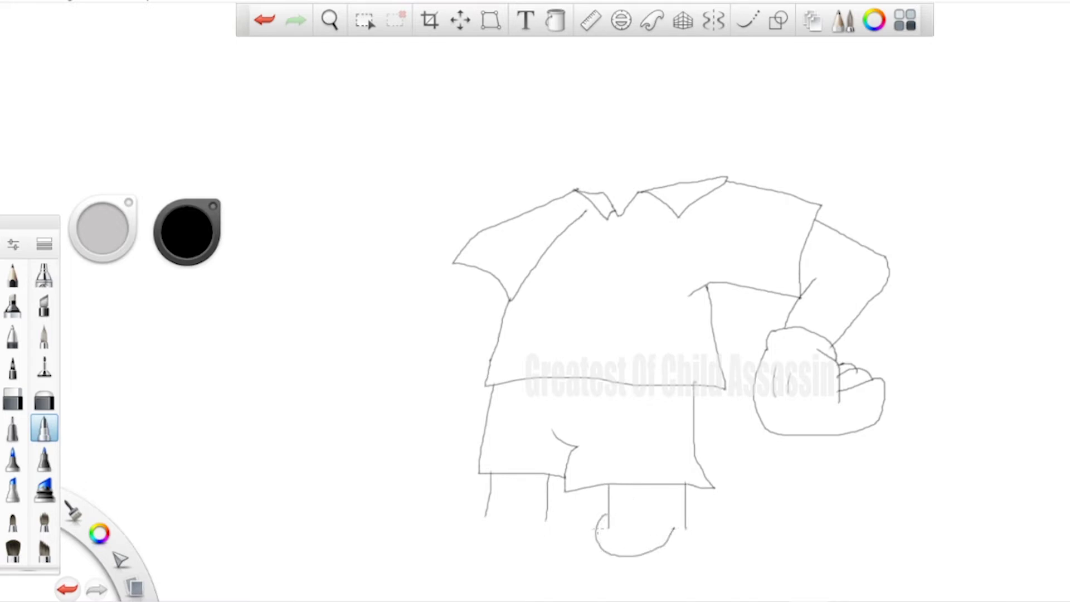
key("ctrl+z")
mouse_move(609, 514)
left_mouse_down()
mouse_move(597, 538)
mouse_move(617, 556)
mouse_move(672, 548)
left_mouse_up()
key("ctrl+z")
mouse_move(608, 515)
left_mouse_down()
mouse_move(613, 547)
mouse_move(686, 537)
mouse_move(686, 521)
left_mouse_up()
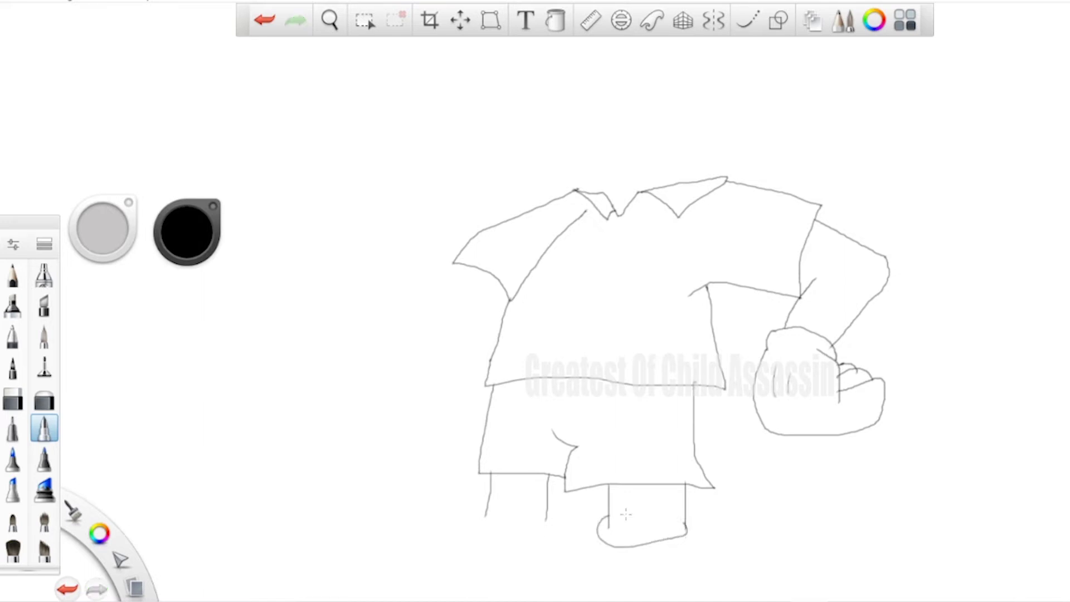
mouse_move(602, 517)
left_mouse_down()
mouse_move(601, 585)
mouse_move(755, 598)
mouse_move(848, 572)
mouse_move(851, 544)
mouse_move(681, 521)
left_mouse_up()
key("ctrl+z")
mouse_move(608, 515)
left_mouse_down()
mouse_move(586, 530)
mouse_move(591, 569)
mouse_move(656, 595)
mouse_move(736, 588)
mouse_move(762, 568)
mouse_move(748, 528)
mouse_move(684, 520)
left_mouse_up()
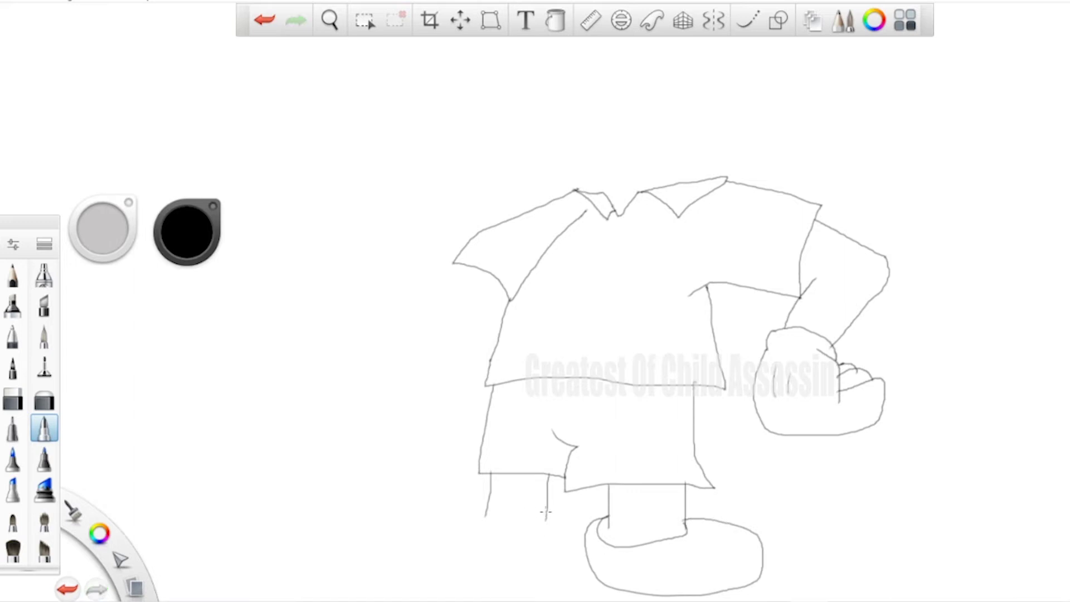
Draw the second large rounded shoe with its ankle opening under the other leg, pointing outward
mouse_move(547, 519)
left_mouse_down()
mouse_move(527, 532)
mouse_move(504, 519)
left_mouse_up()
key("ctrl+z")
left_click_drag(547, 518, 546, 536)
key("ctrl+z")
mouse_move(546, 514)
left_mouse_down()
mouse_move(549, 533)
mouse_move(481, 525)
mouse_move(486, 510)
mouse_move(554, 534)
mouse_move(535, 570)
mouse_move(457, 574)
mouse_move(397, 542)
left_mouse_up()
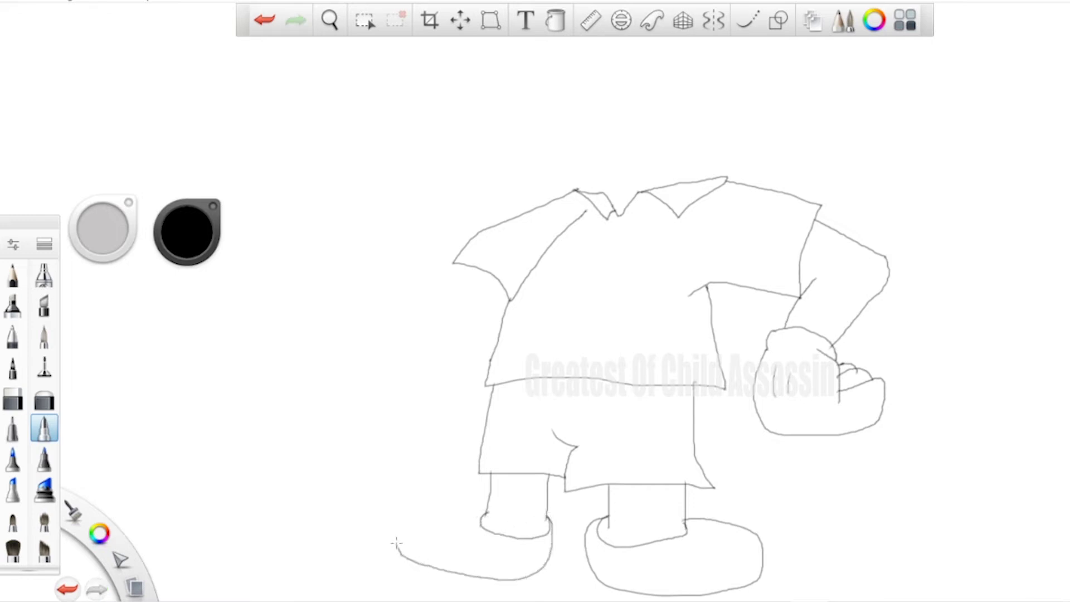
key("ctrl+z")
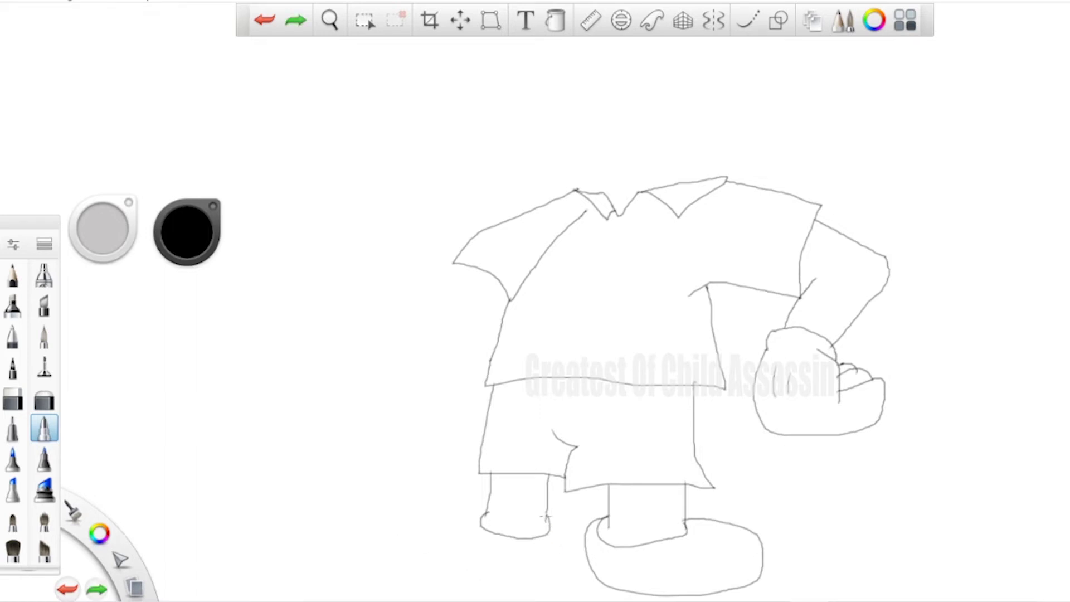
mouse_move(545, 516)
left_mouse_down()
mouse_move(547, 554)
mouse_move(483, 574)
mouse_move(408, 557)
mouse_move(396, 548)
mouse_move(415, 522)
mouse_move(476, 521)
mouse_move(442, 517)
mouse_move(382, 535)
mouse_move(381, 569)
mouse_move(416, 587)
mouse_move(507, 598)
mouse_move(533, 588)
mouse_move(549, 520)
left_mouse_up()
key("ctrl+z")
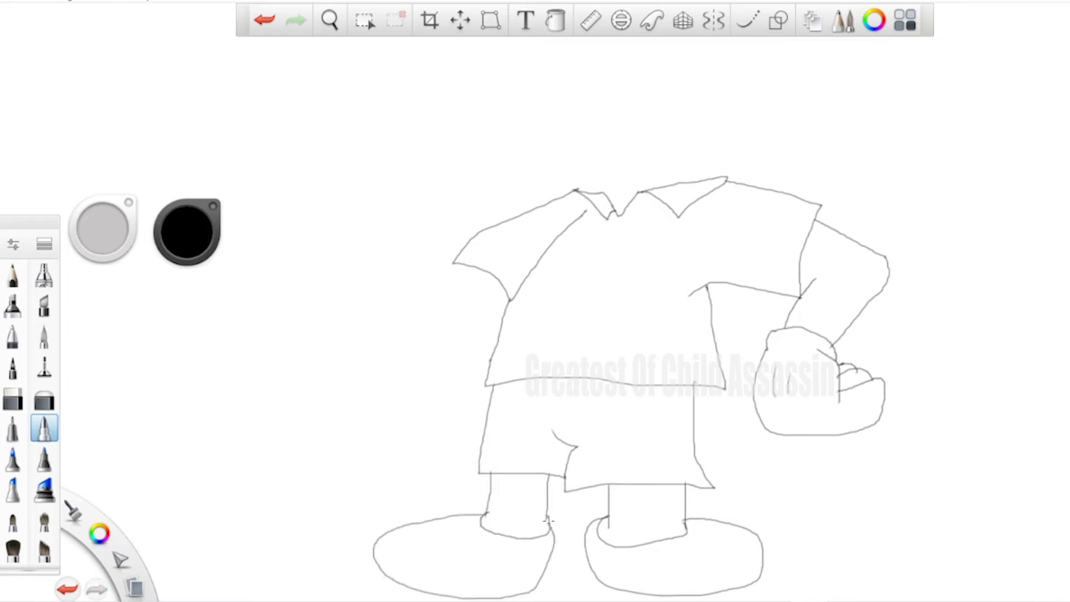
Add short highlight lines on both shoes and a small inner sleeve edge above the bent arm
left_click_drag(421, 534, 459, 531)
mouse_move(533, 556)
left_mouse_down()
mouse_move(528, 573)
mouse_move(508, 580)
left_mouse_up()
left_click_drag(704, 532, 739, 556)
left_click_drag(819, 203, 822, 205)
Draw the outstretched forearm from the other sleeve, ending in an open palm with a raised thumb and fingers
mouse_move(471, 264)
left_mouse_down()
mouse_move(437, 289)
mouse_move(364, 286)
mouse_move(368, 358)
mouse_move(387, 364)
mouse_move(503, 324)
left_mouse_up()
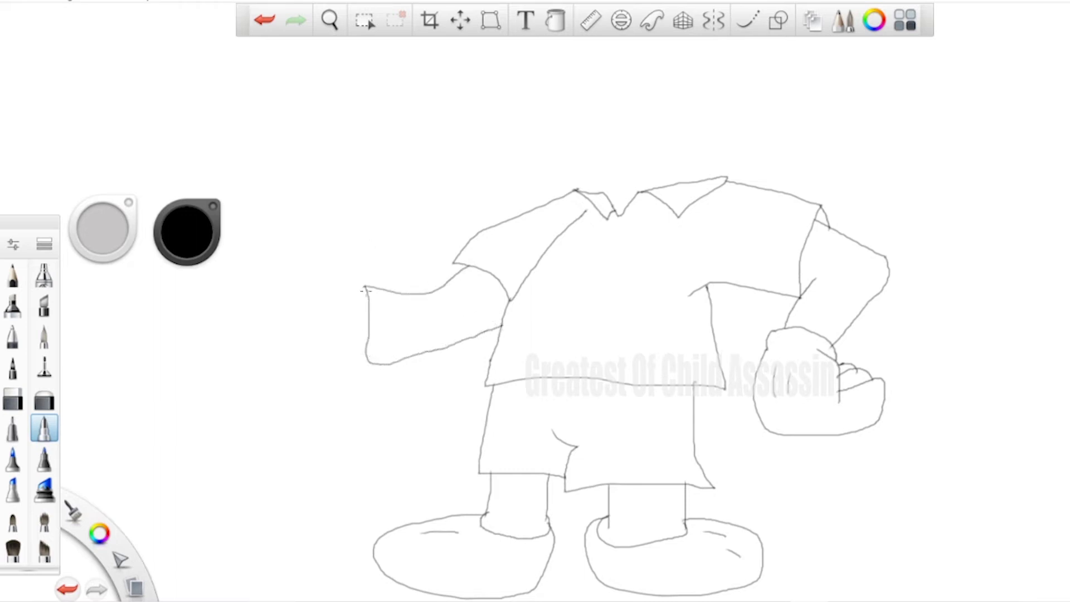
mouse_move(365, 287)
left_mouse_down()
mouse_move(332, 249)
mouse_move(307, 252)
mouse_move(317, 282)
mouse_move(265, 294)
mouse_move(296, 304)
mouse_move(251, 292)
mouse_move(223, 306)
left_mouse_up()
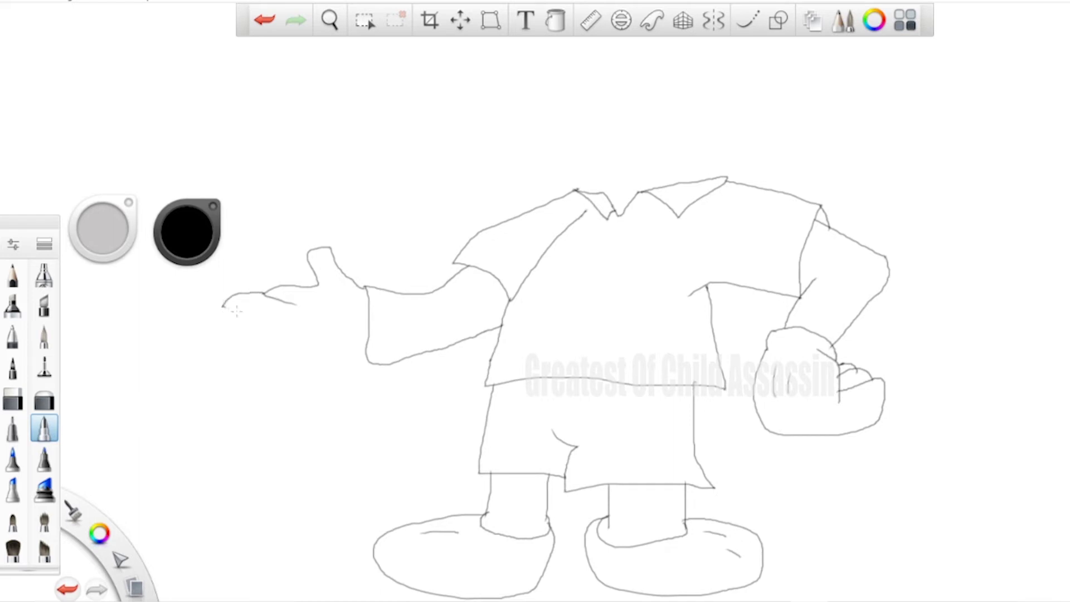
key("ctrl+z")
mouse_move(270, 297)
left_mouse_down()
mouse_move(209, 301)
mouse_move(228, 339)
mouse_move(302, 364)
mouse_move(330, 368)
mouse_move(352, 339)
mouse_move(363, 355)
left_mouse_up()
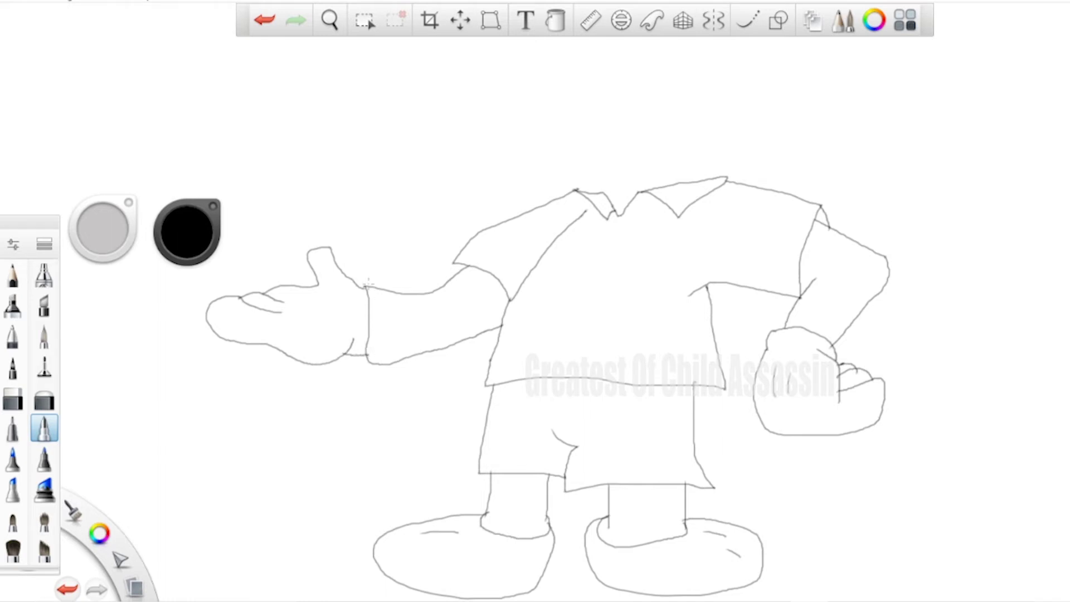
left_click_drag(298, 342, 323, 323)
Draw the face above the collar: rounded muzzle, double-arched brow, puffed cheek and lower jaw
mouse_move(660, 115)
left_mouse_down()
mouse_move(585, 142)
mouse_move(531, 107)
mouse_move(589, 102)
mouse_move(556, 64)
mouse_move(610, 54)
left_mouse_up()
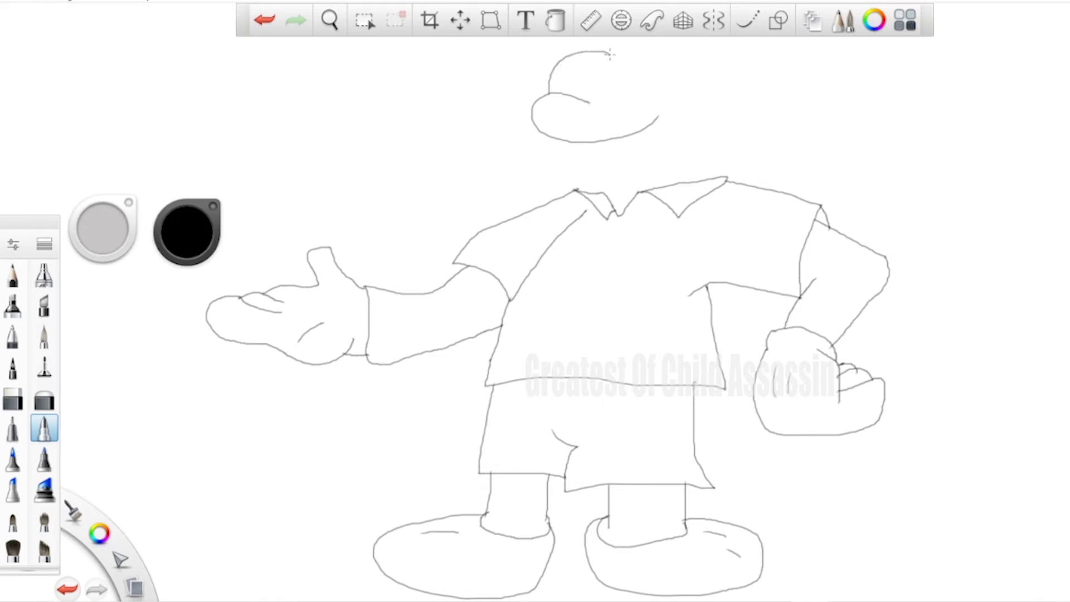
key("ctrl+z")
mouse_move(549, 92)
left_mouse_down()
mouse_move(583, 46)
mouse_move(616, 55)
mouse_move(653, 38)
mouse_move(691, 57)
mouse_move(695, 105)
mouse_move(715, 106)
mouse_move(727, 137)
mouse_move(709, 171)
mouse_move(655, 187)
left_mouse_up()
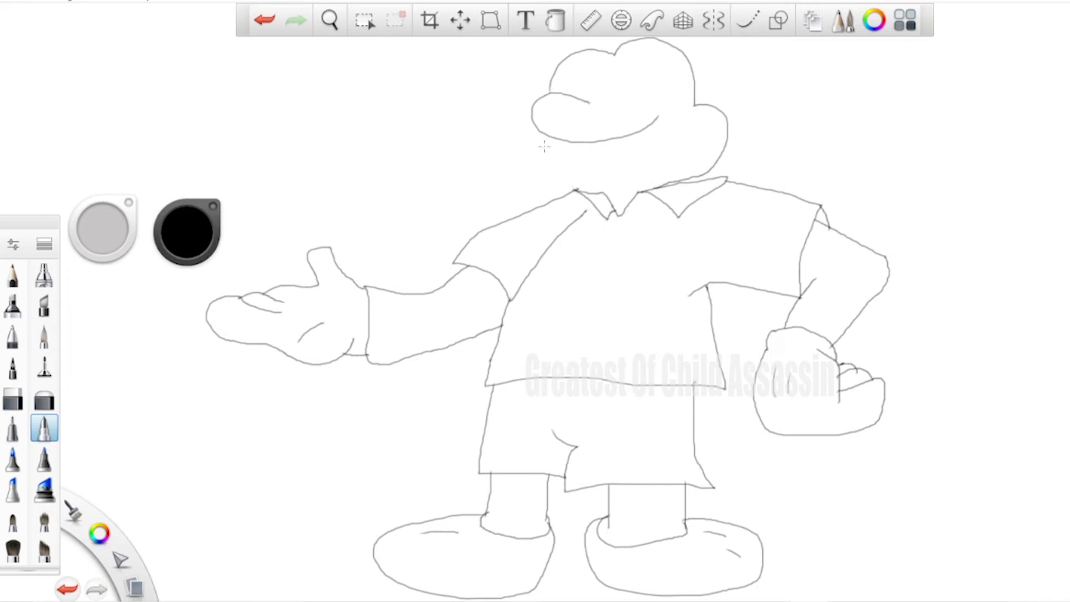
left_click_drag(548, 134, 590, 189)
left_click_drag(551, 71, 513, 32)
mouse_move(841, 1)
left_mouse_down()
mouse_move(834, 65)
mouse_move(730, 113)
left_mouse_up()
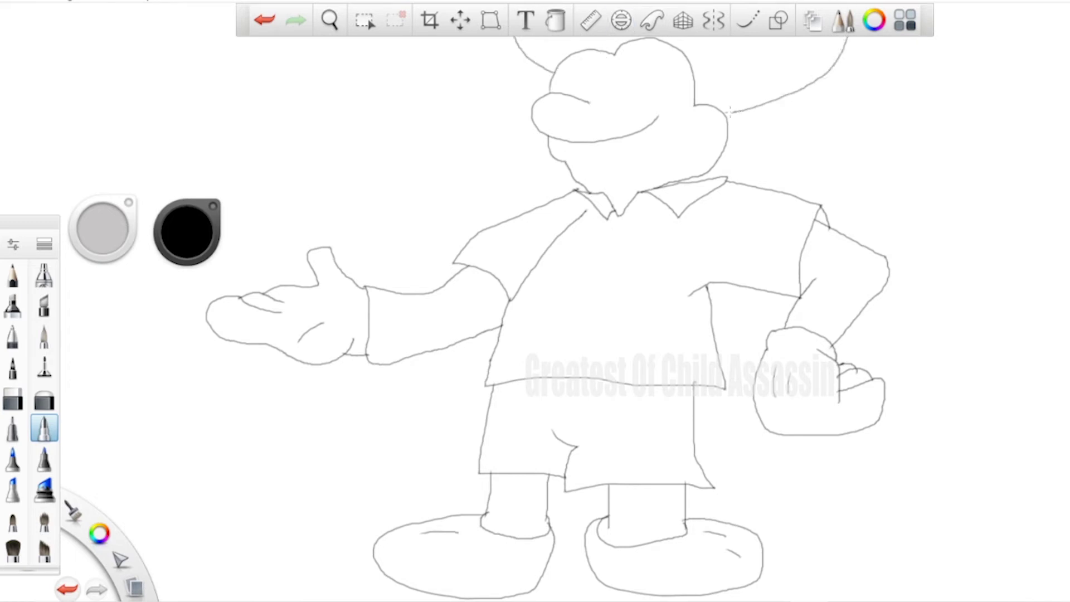
key("ctrl+z")
key("ctrl+z")
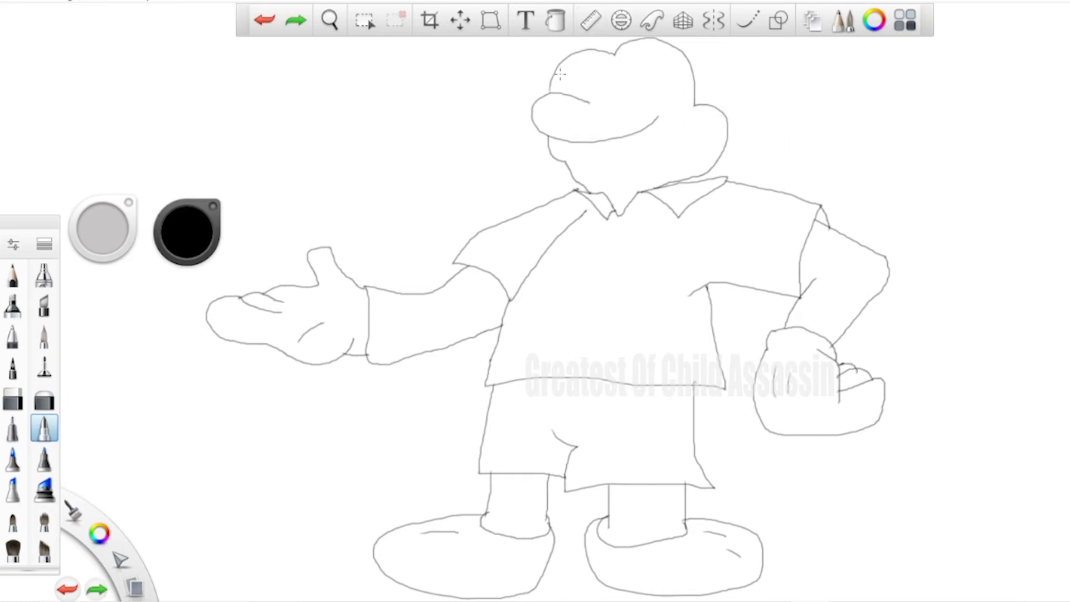
Draw the curved head outline around the face and two large ears, one with an inner thickness curve
left_click_drag(570, 54, 587, 41)
mouse_move(729, 50)
left_mouse_down()
mouse_move(755, 131)
mouse_move(734, 159)
mouse_move(709, 163)
left_mouse_up()
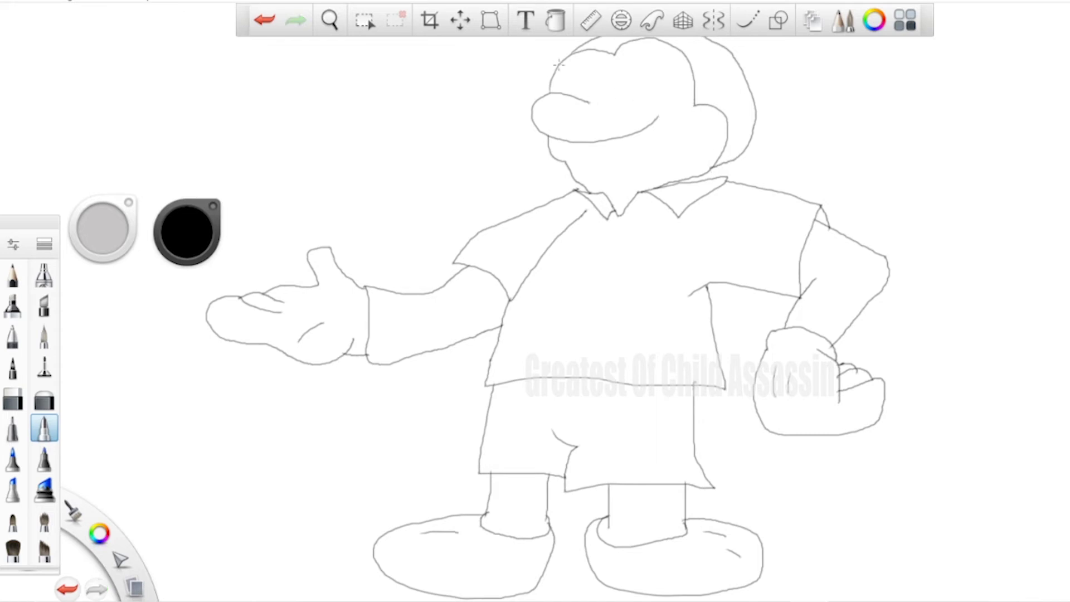
mouse_move(559, 64)
left_mouse_down()
mouse_move(509, 26)
mouse_move(525, 2)
left_mouse_up()
mouse_move(845, 37)
left_mouse_down()
mouse_move(813, 82)
mouse_move(758, 91)
left_mouse_up()
mouse_move(838, 46)
left_mouse_down()
mouse_move(853, 63)
mouse_move(849, 87)
mouse_move(789, 97)
left_mouse_up()
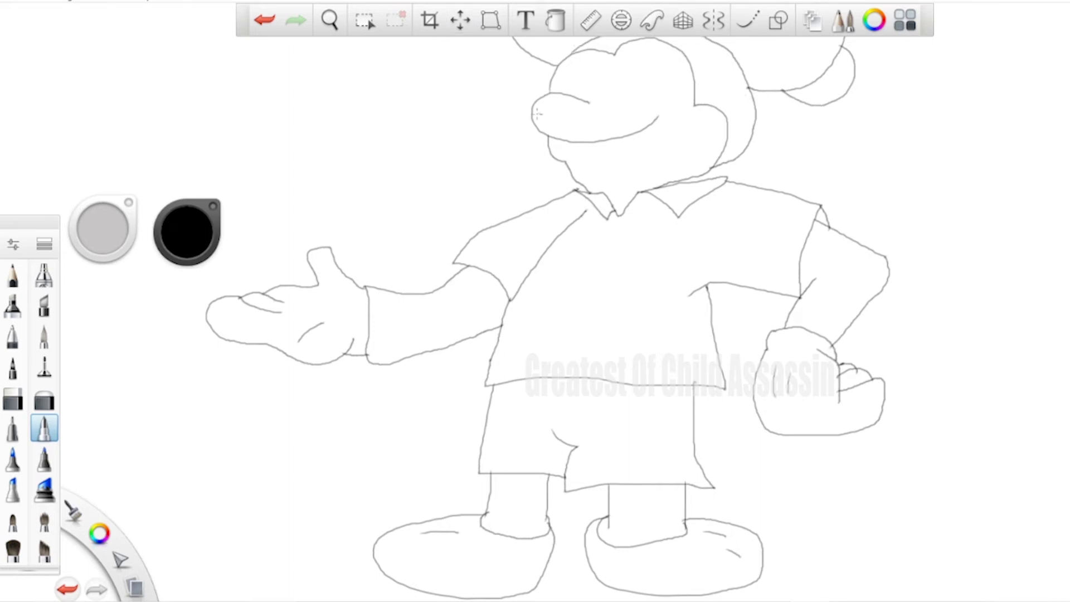
Draw a round nose at the muzzle's tip, a smile crease at the cheek and an open mouth with a tongue
mouse_move(537, 114)
left_mouse_down()
mouse_move(538, 91)
mouse_move(552, 96)
mouse_move(527, 113)
left_mouse_up()
key("ctrl+z")
mouse_move(545, 117)
left_mouse_down()
mouse_move(515, 101)
mouse_move(530, 82)
mouse_move(553, 98)
mouse_move(554, 109)
mouse_move(528, 112)
mouse_move(518, 85)
mouse_move(548, 96)
mouse_move(550, 109)
mouse_move(535, 116)
mouse_move(547, 121)
mouse_move(524, 118)
mouse_move(520, 102)
mouse_move(538, 94)
mouse_move(550, 118)
left_mouse_up()
key("ctrl+z")
key("ctrl+z")
left_click_drag(649, 111, 662, 121)
mouse_move(582, 155)
left_mouse_down()
mouse_move(627, 168)
mouse_move(637, 148)
left_mouse_up()
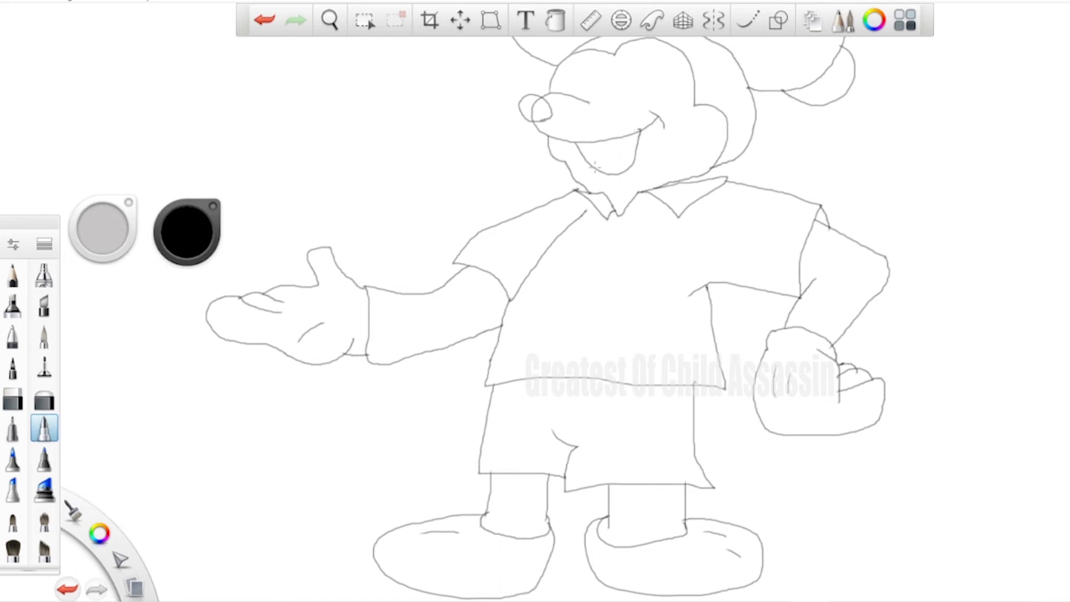
left_click_drag(592, 167, 617, 157)
Draw two tall oval eyes above the muzzle and give each a dark pupil
mouse_move(558, 94)
left_mouse_down()
mouse_move(567, 71)
mouse_move(579, 68)
mouse_move(568, 96)
mouse_move(609, 69)
left_mouse_up()
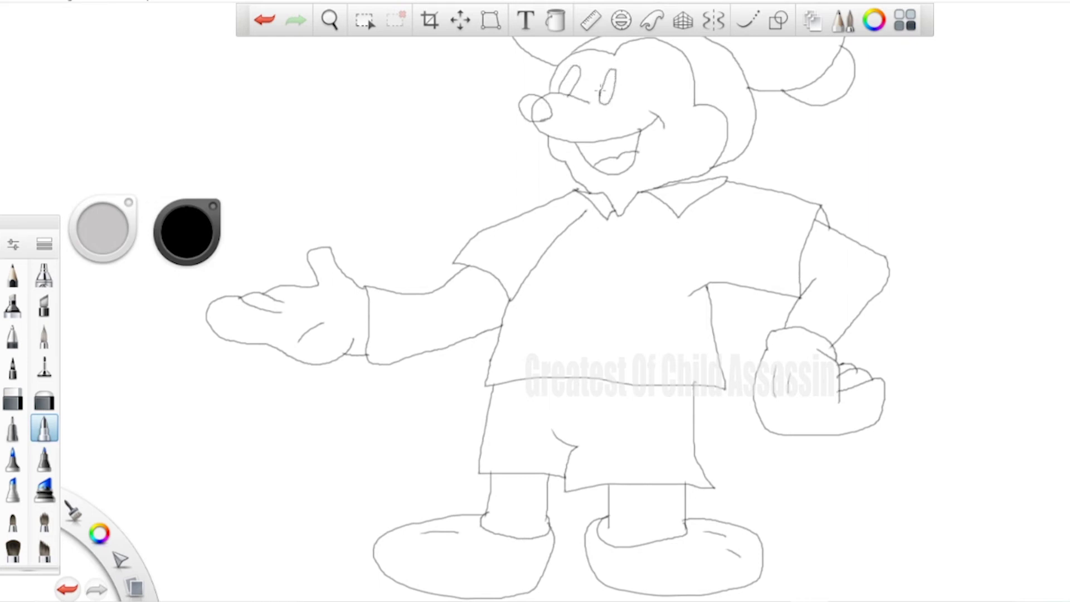
key("ctrl+z")
mouse_move(601, 96)
left_mouse_down()
mouse_move(615, 65)
mouse_move(617, 106)
mouse_move(605, 105)
mouse_move(619, 72)
mouse_move(609, 108)
left_mouse_up()
key("ctrl+z")
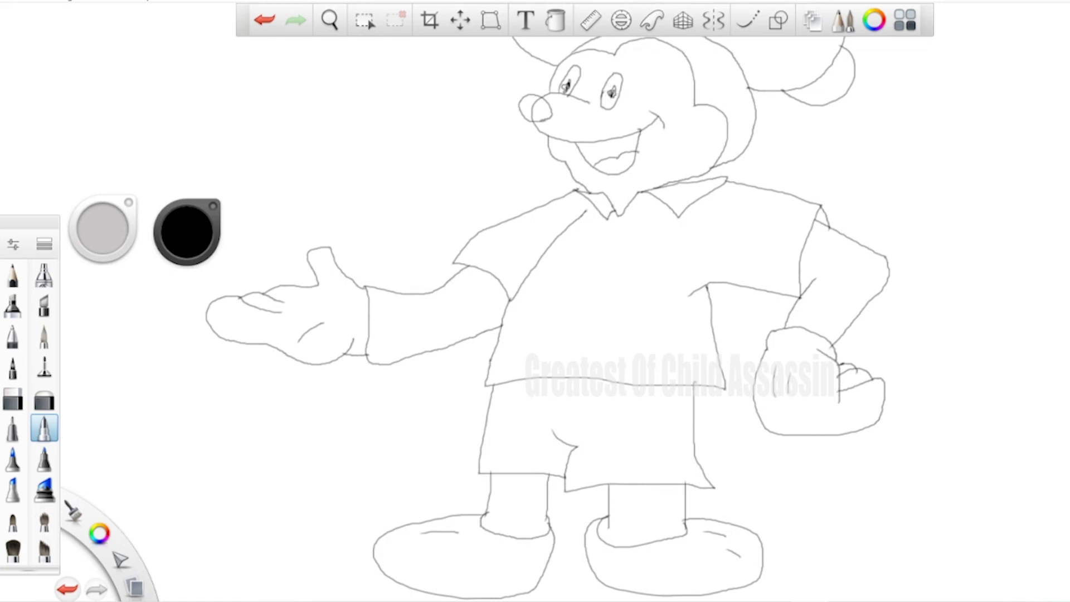
Flood-fill the shirt and the outstretched forearm with bright green
key("f")
left_click(184, 235)
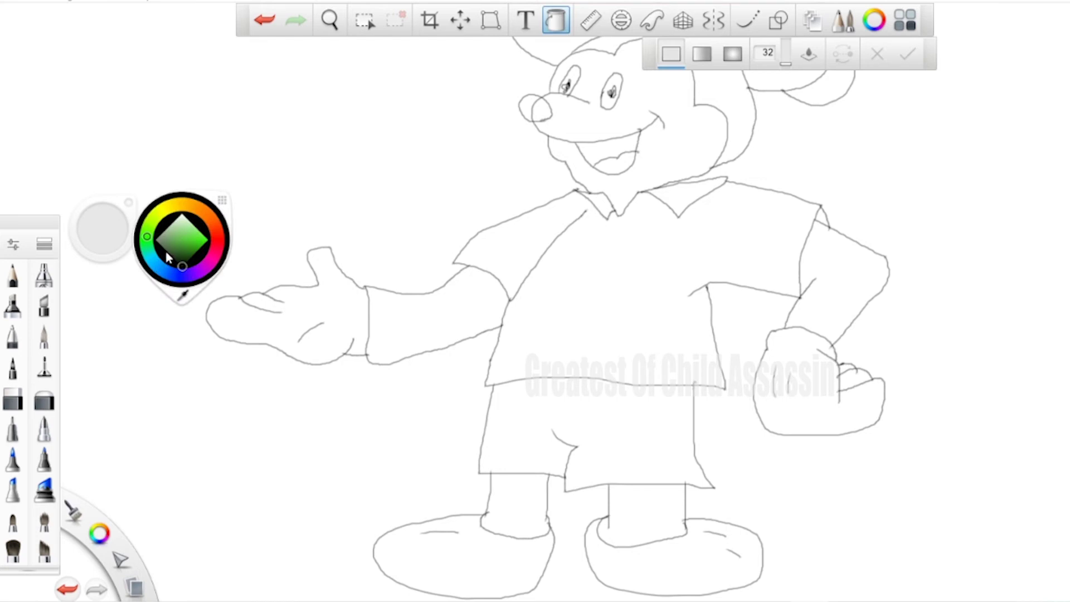
left_click_drag(167, 257, 183, 234)
left_click(558, 274)
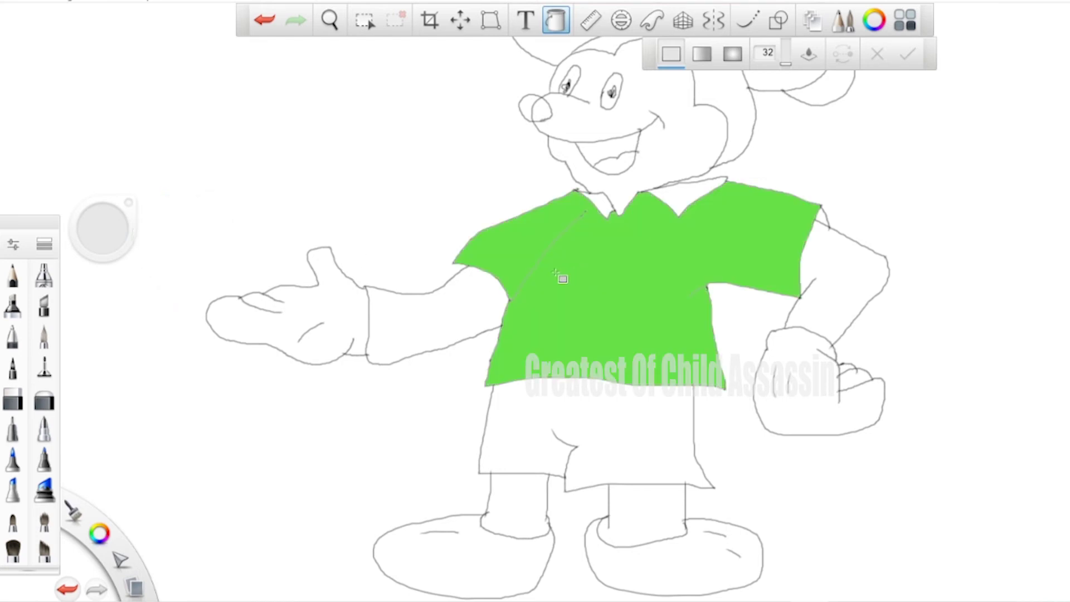
left_click(387, 318)
Refill the shirt with a paler green and fill the inner sleeve edge and both collar flaps to match
left_click(191, 233)
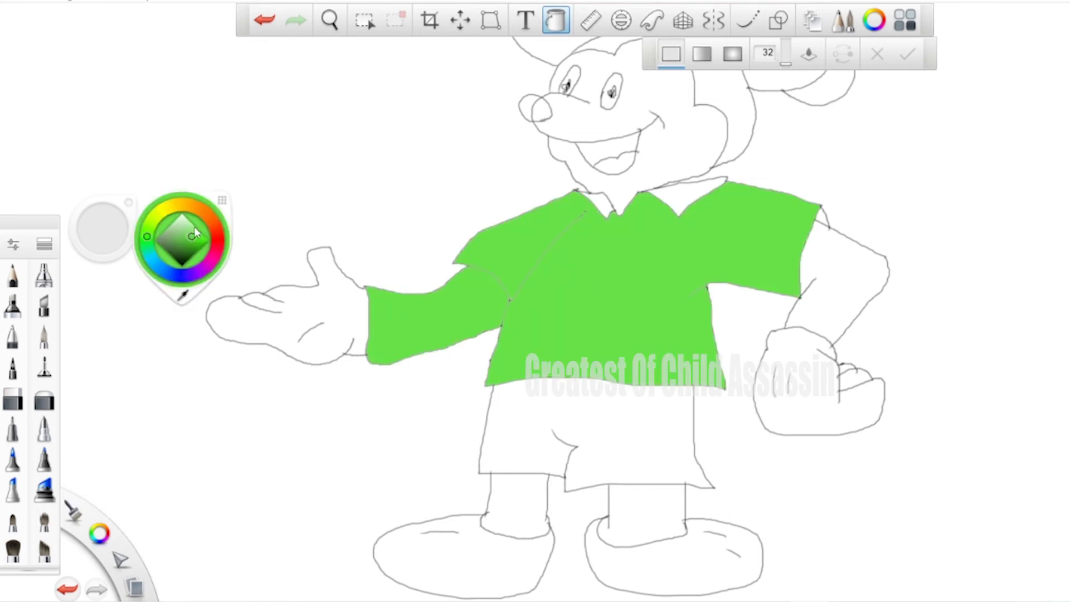
left_click_drag(189, 234, 184, 231)
left_click(566, 299)
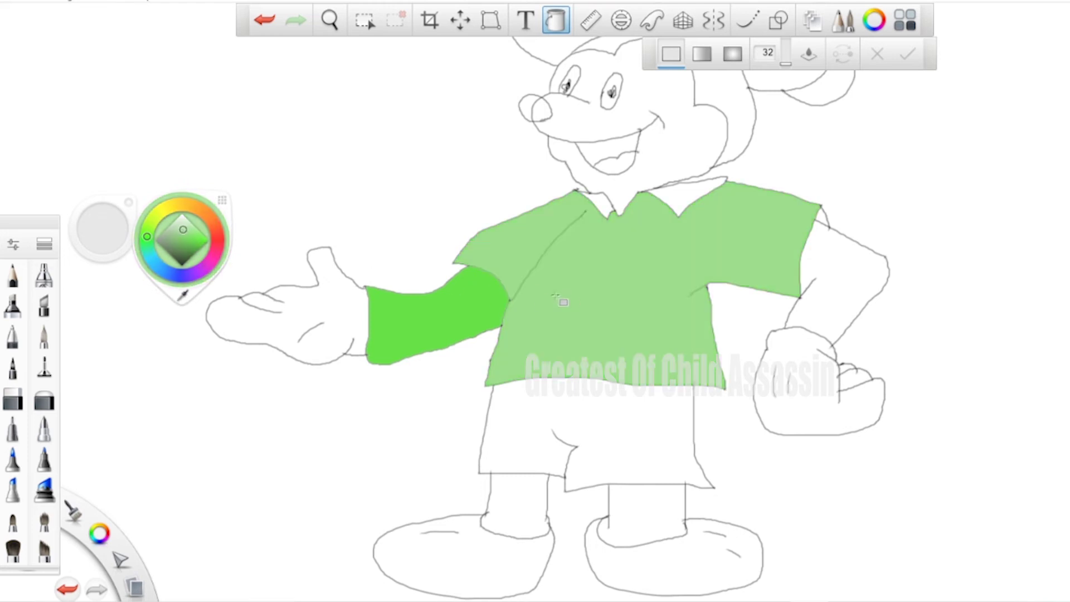
left_click(454, 306)
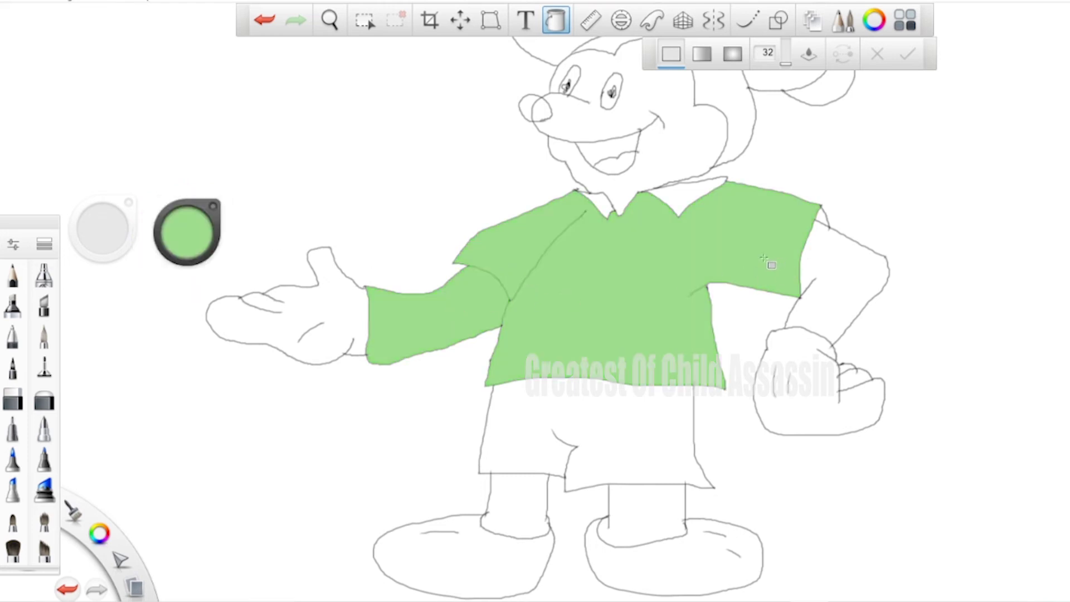
key("ctrl+z")
left_click(825, 222)
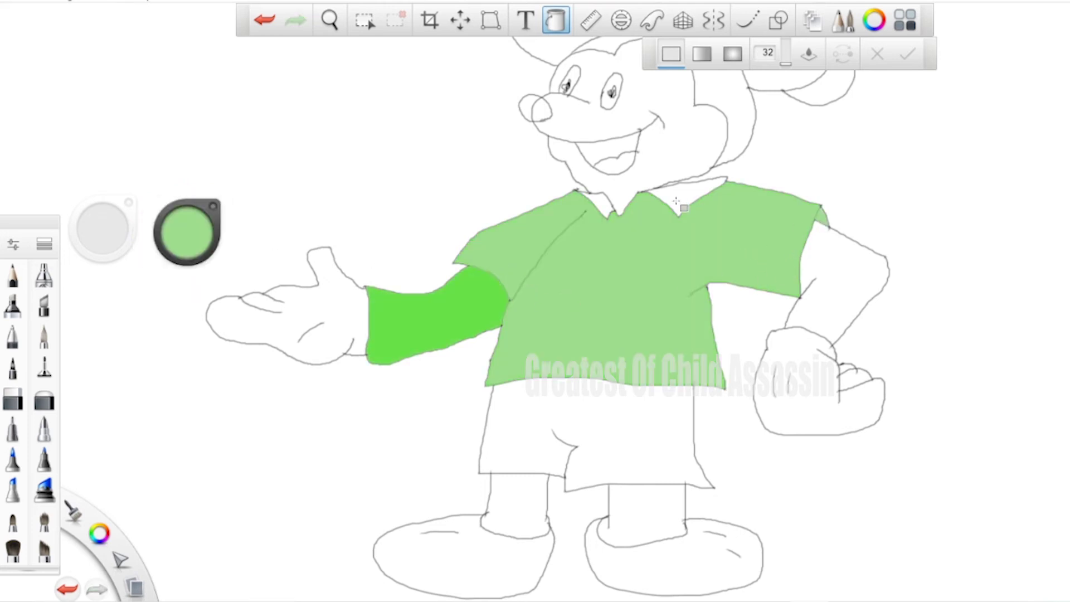
left_click(681, 205)
left_click(600, 206)
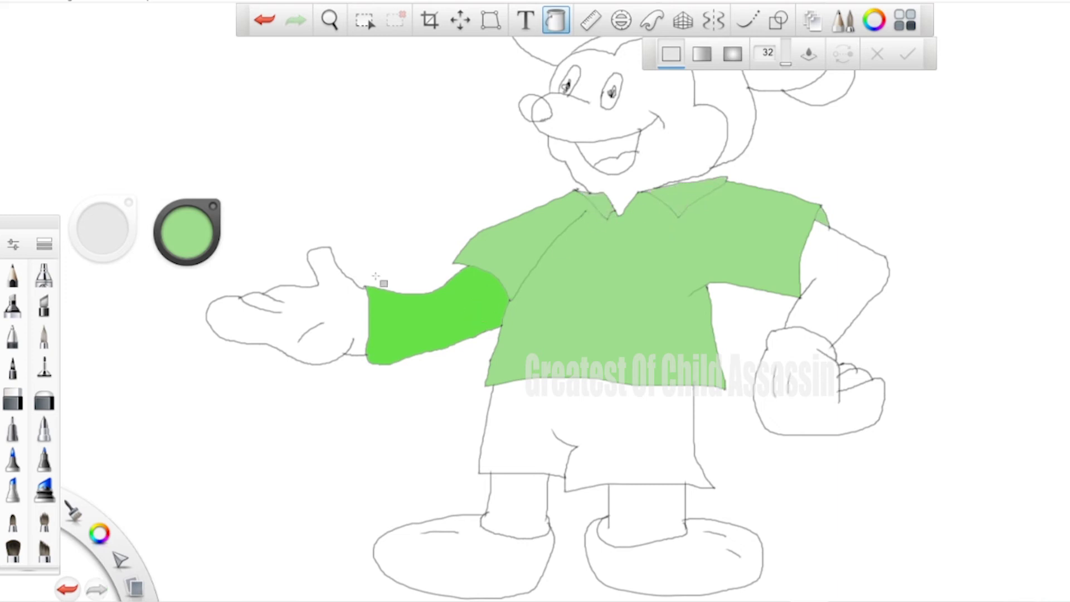
Fill the outstretched forearm with white
left_click(176, 241)
left_click(183, 294)
left_click(395, 313)
Flood-fill the shorts with bright yellow
left_click(186, 232)
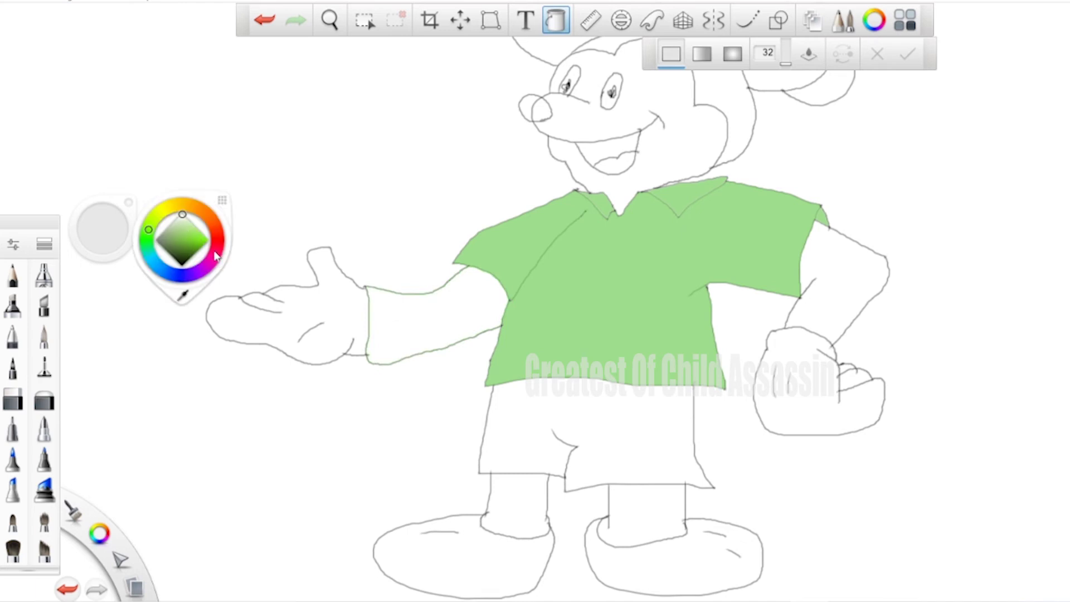
left_click(161, 213)
left_click(545, 418)
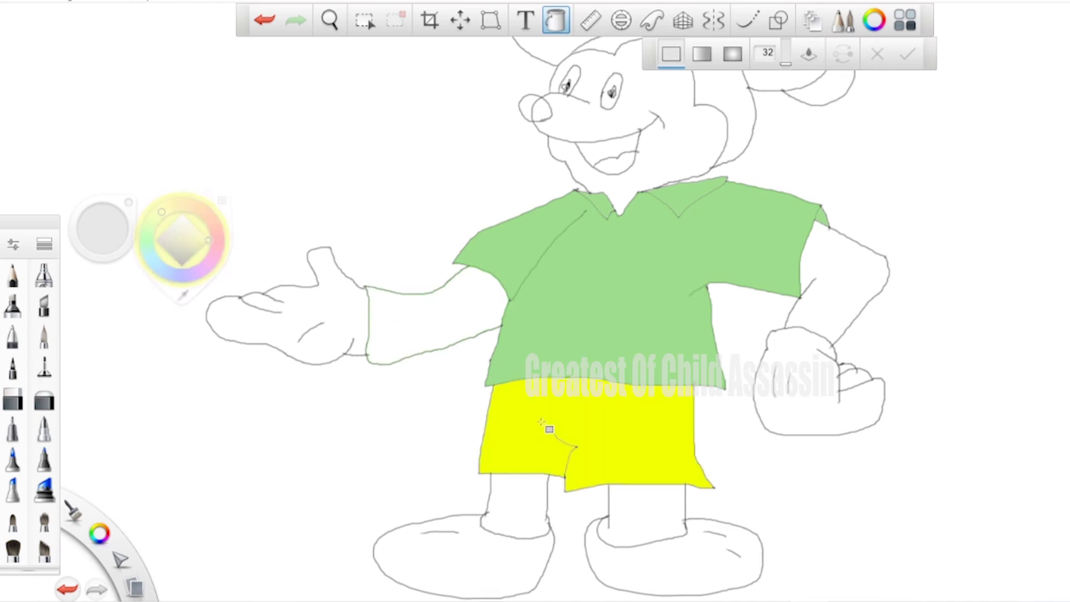
Refill the shorts with a softer, paler yellow after trying a darker mustard shade
left_click(173, 219)
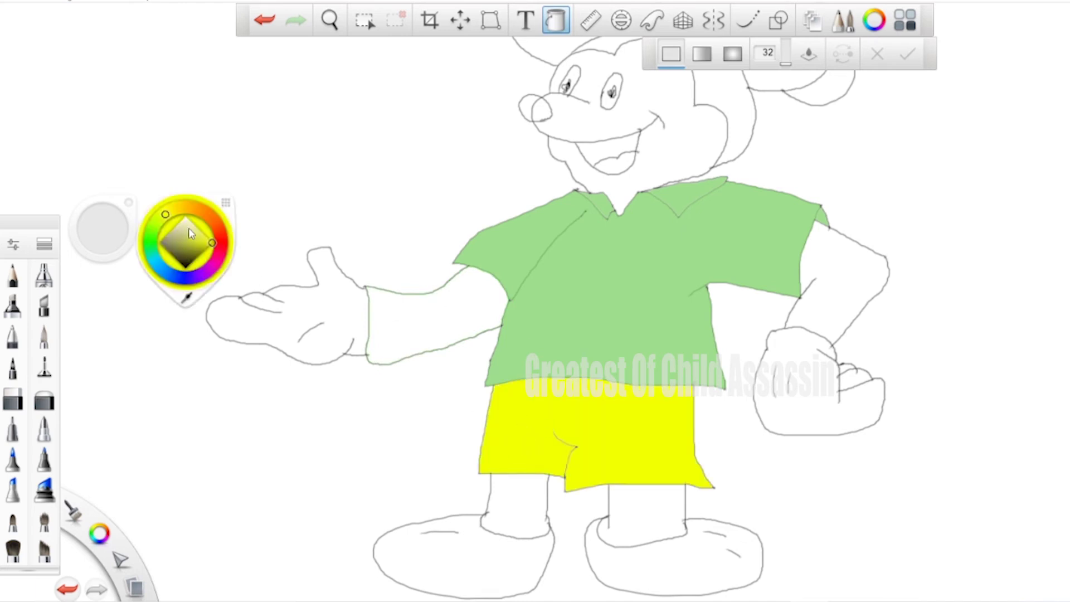
left_click_drag(184, 214, 179, 210)
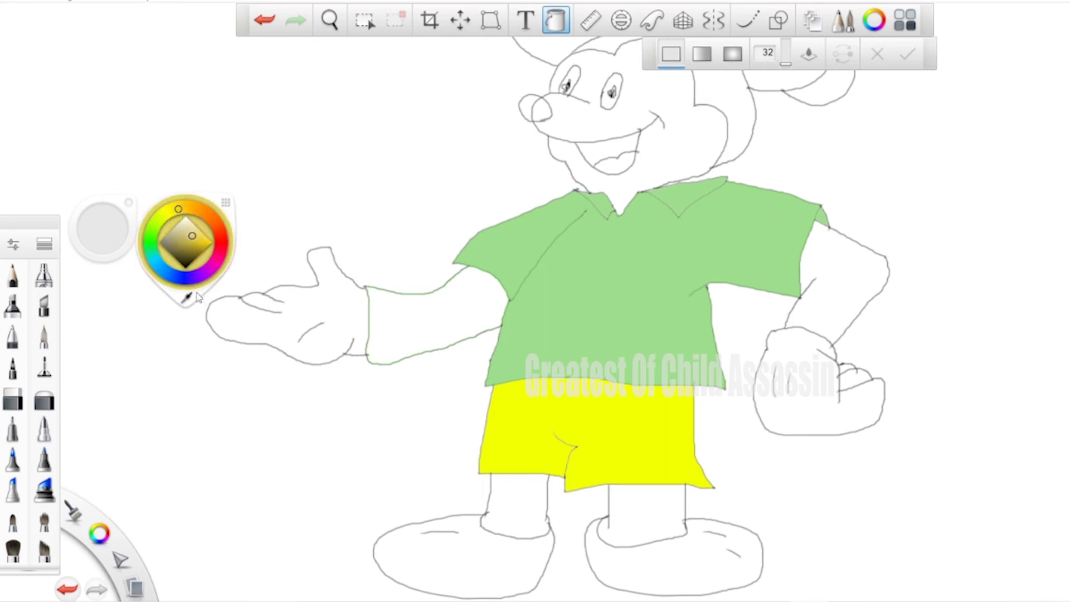
left_click(258, 215)
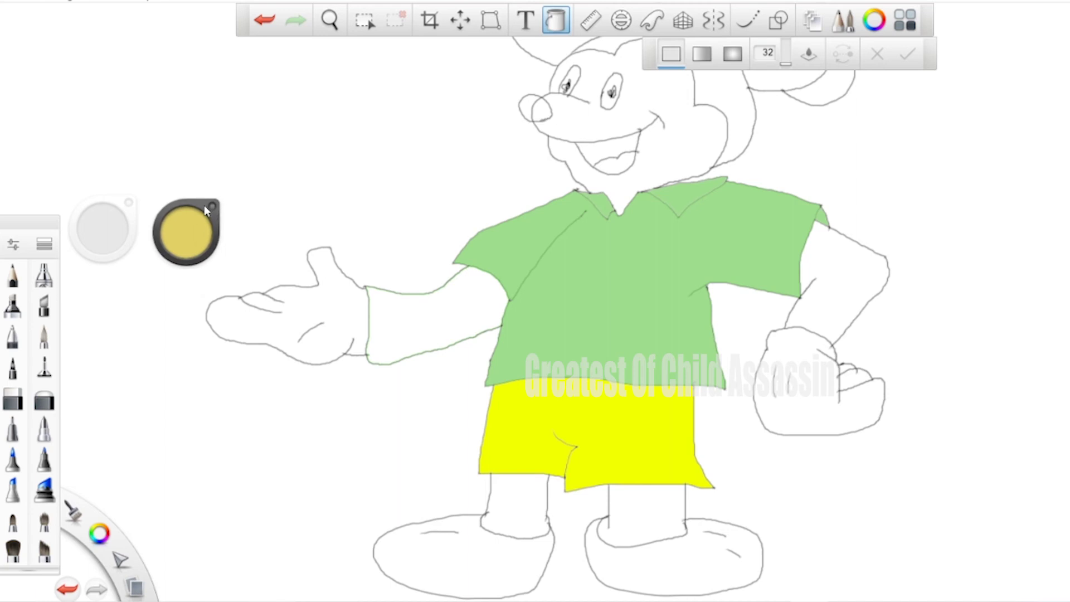
left_click(189, 238)
left_click_drag(174, 208, 165, 211)
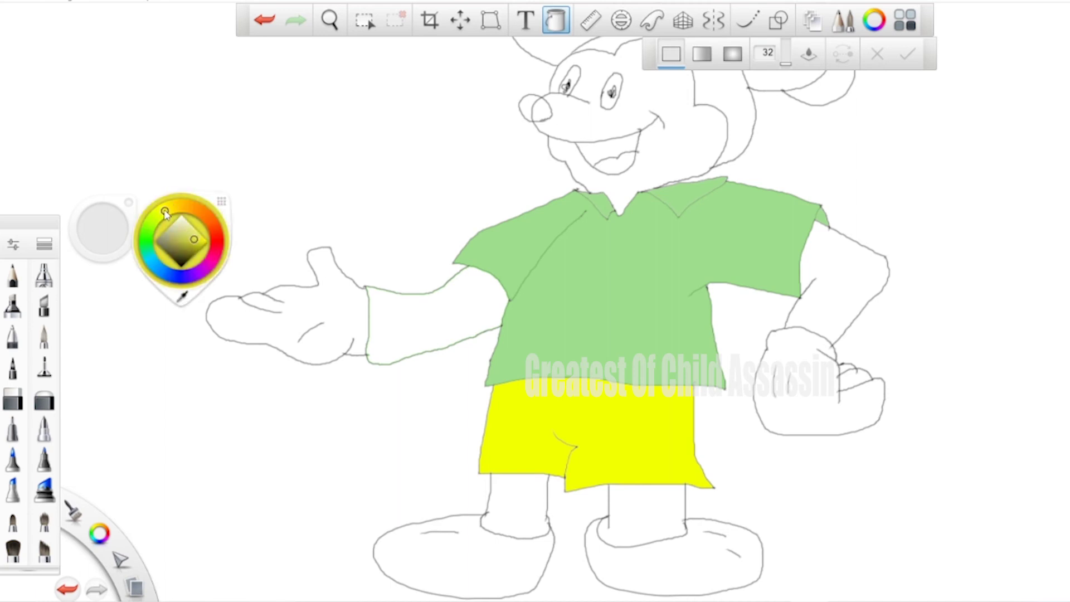
left_click(575, 443)
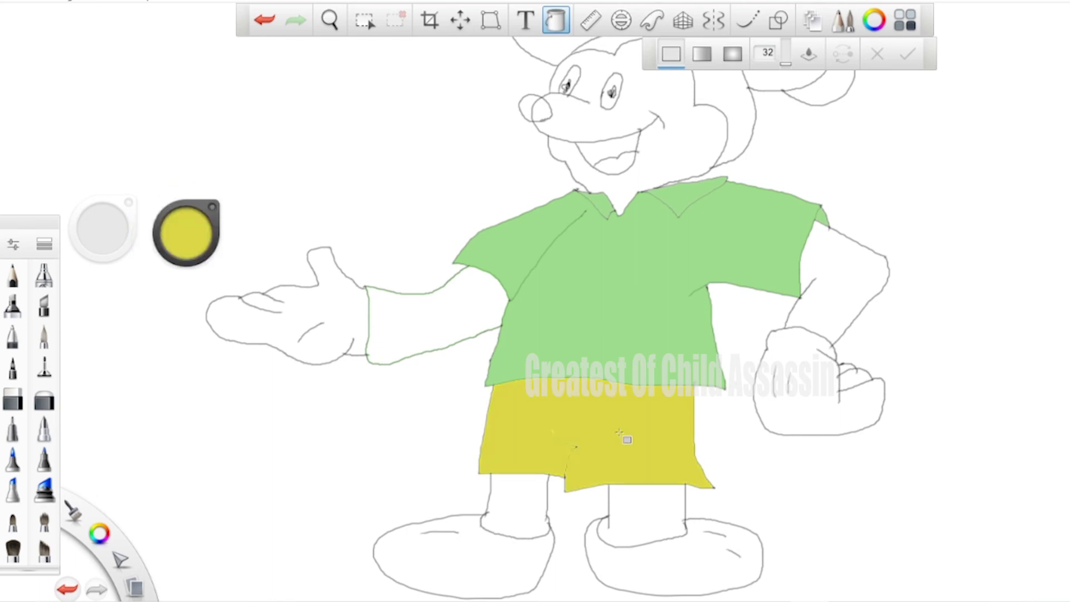
left_click(194, 237)
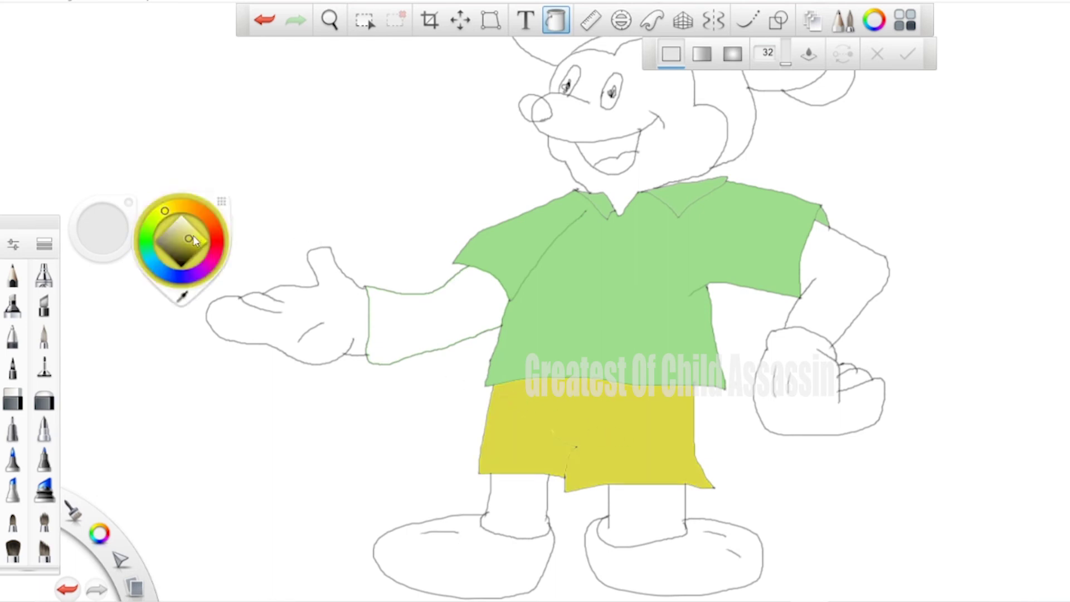
left_click(604, 454)
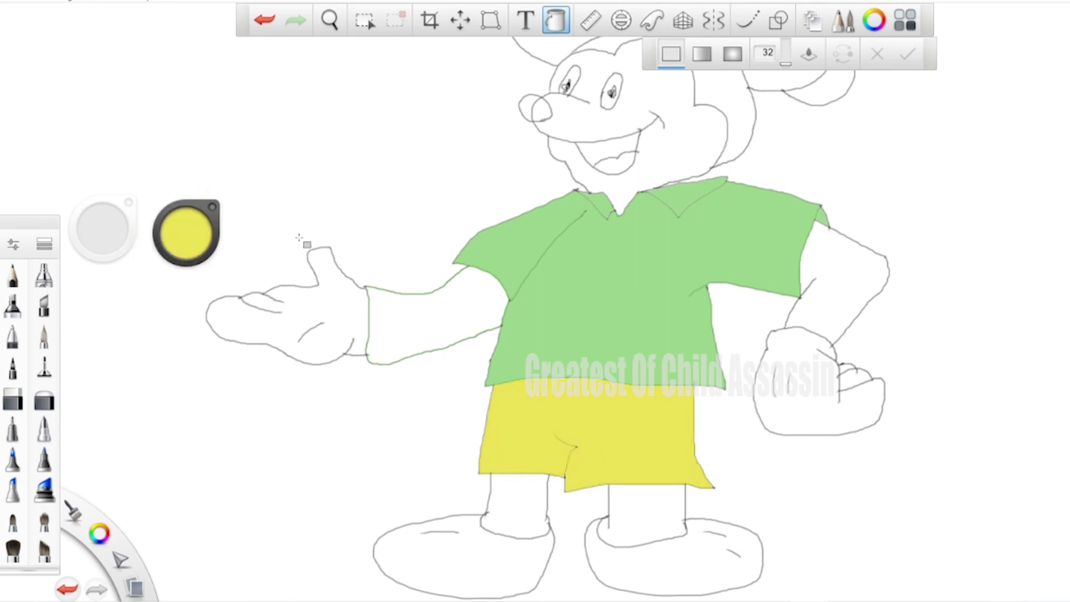
Choose a magenta-pink colour and flood-fill both shoes with it
left_click(211, 253)
left_click(213, 276)
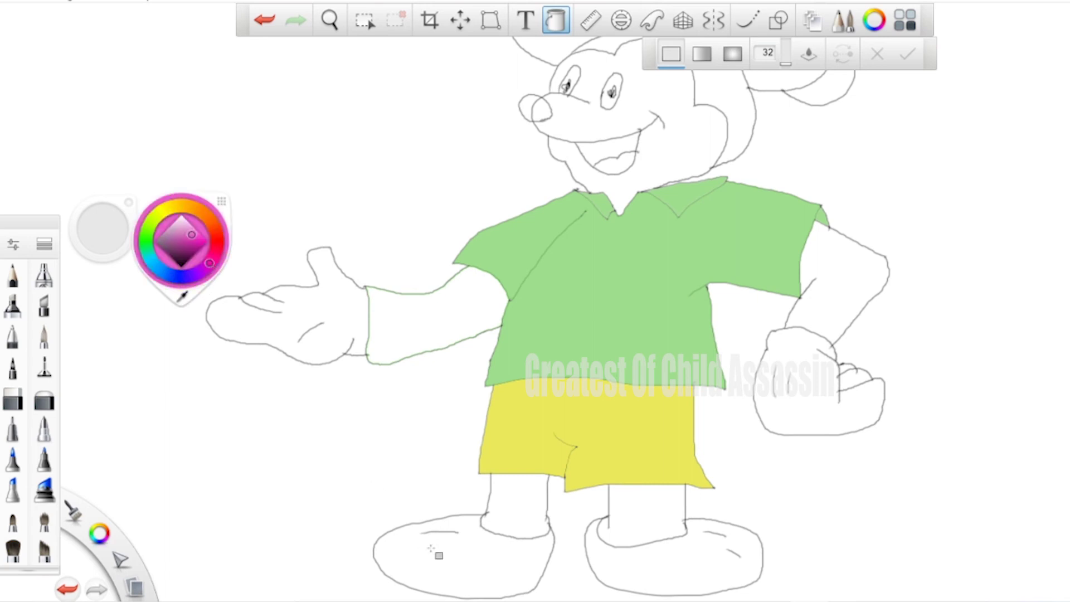
left_click(441, 557)
left_click(646, 564)
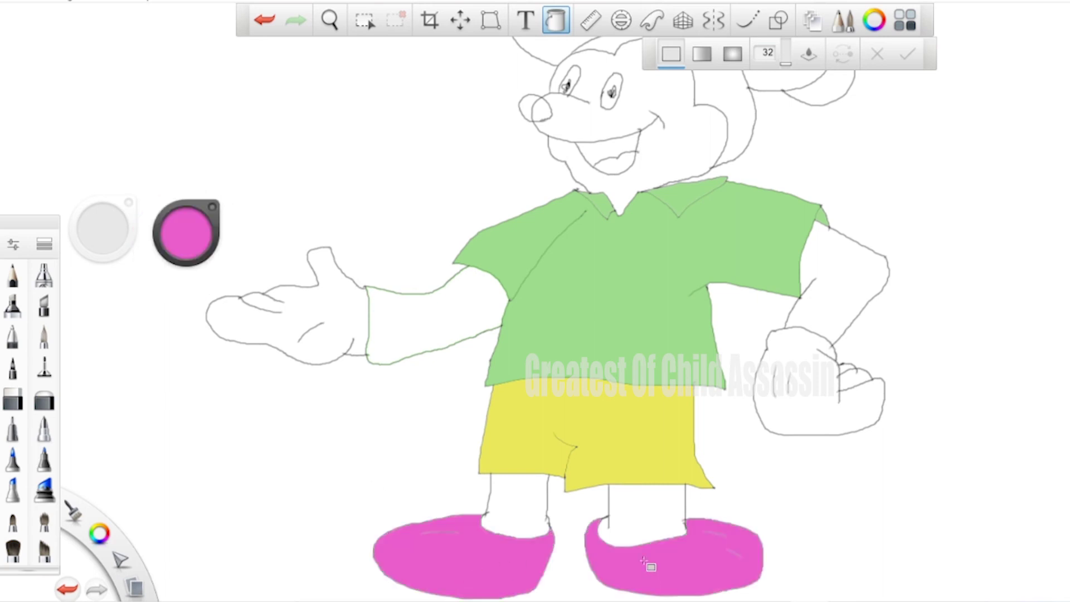
Flood-fill the main area of both ears with strong red
left_click(198, 254)
left_click(218, 248)
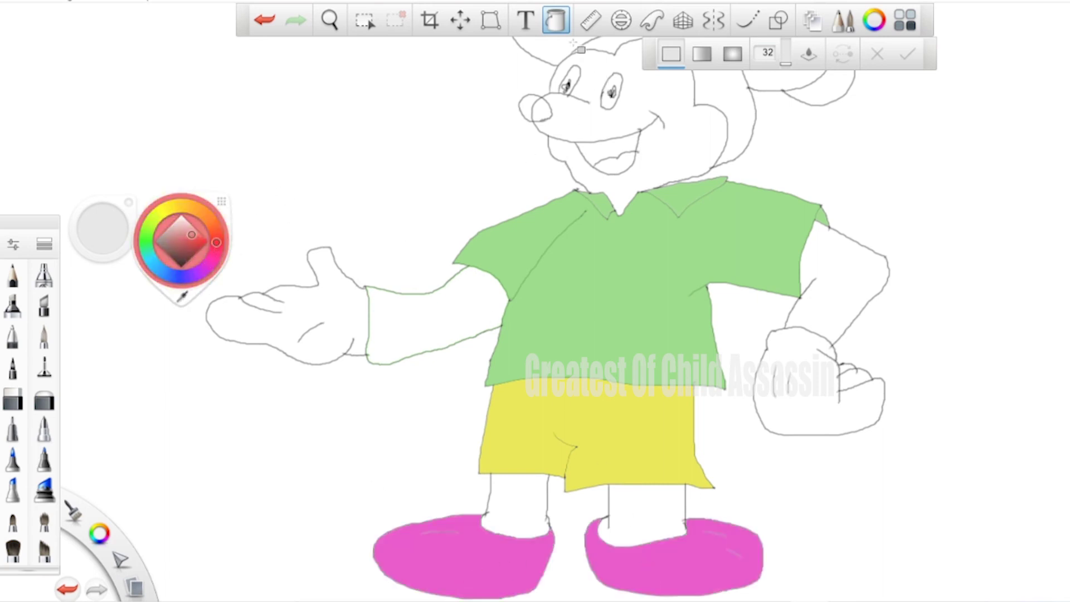
left_click(198, 229)
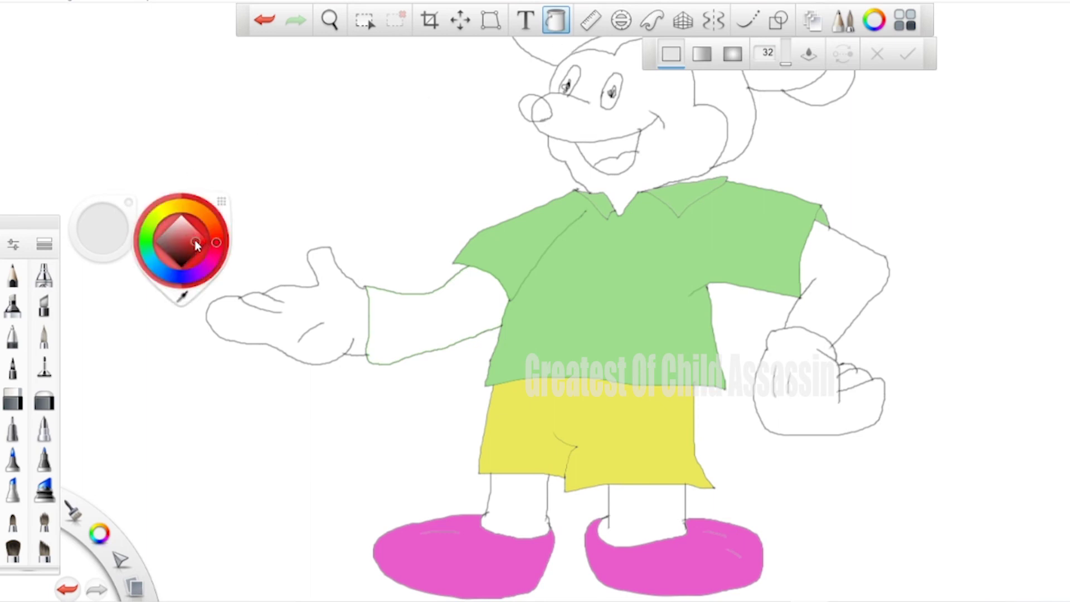
left_click(527, 21)
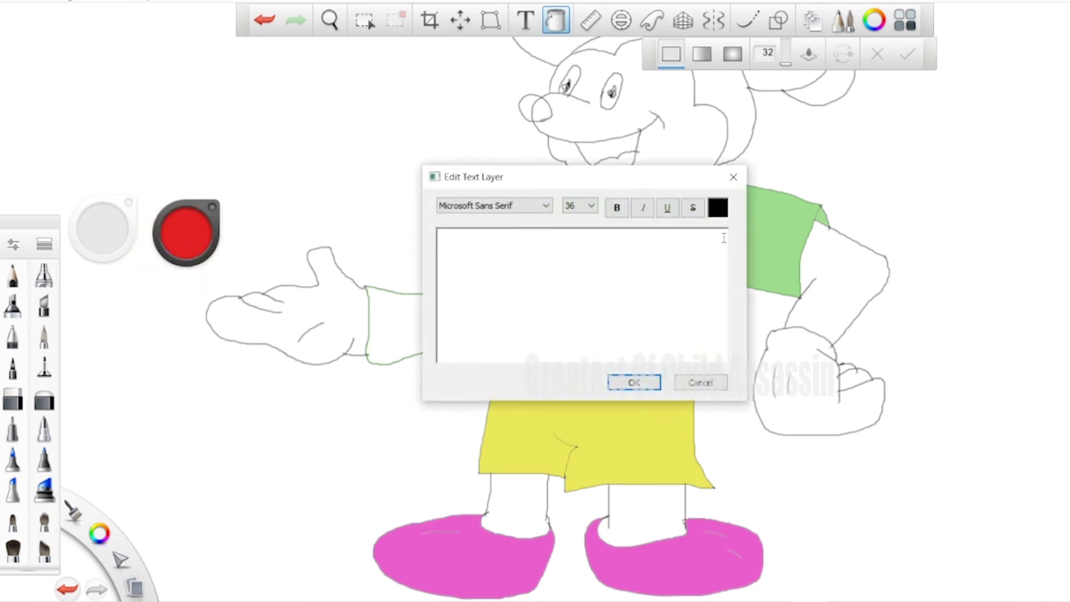
left_click(734, 177)
left_click(535, 50)
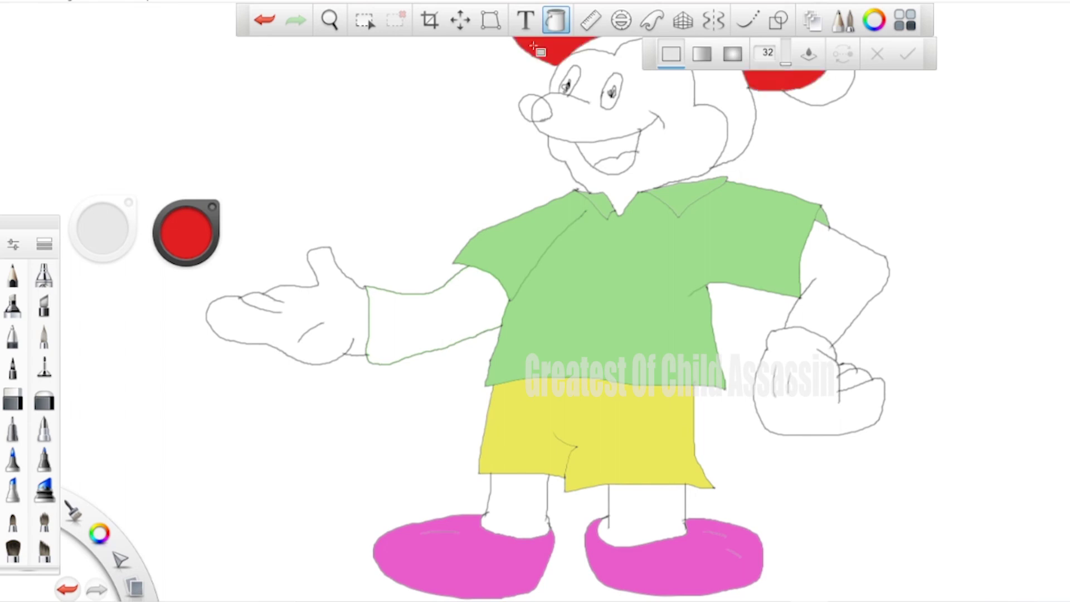
Fill the tongue with salmon red and the rest of the open mouth with pale pink
left_click(197, 248)
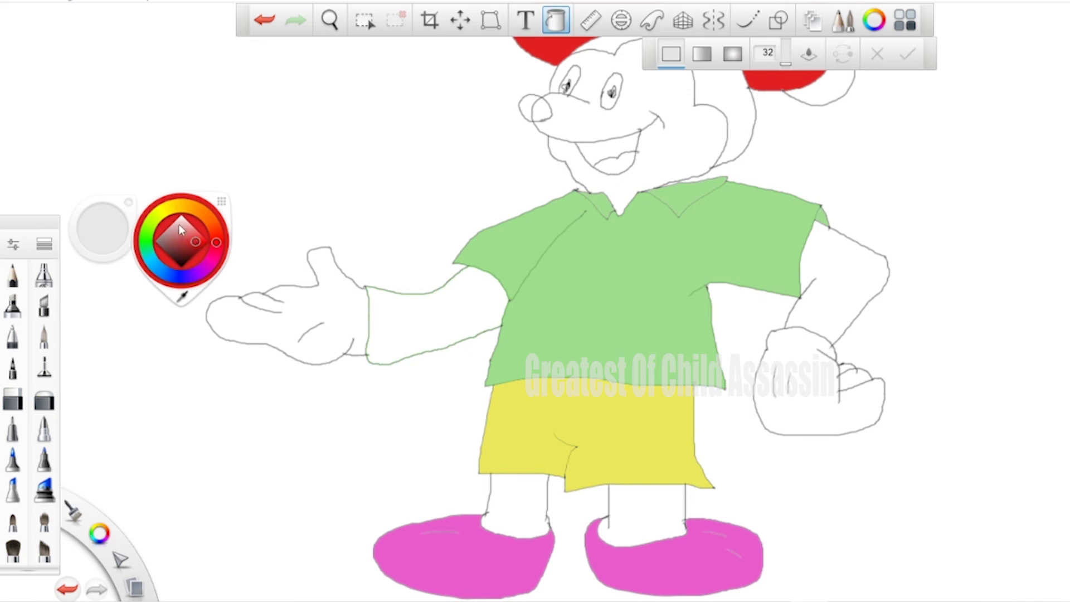
left_click(181, 224)
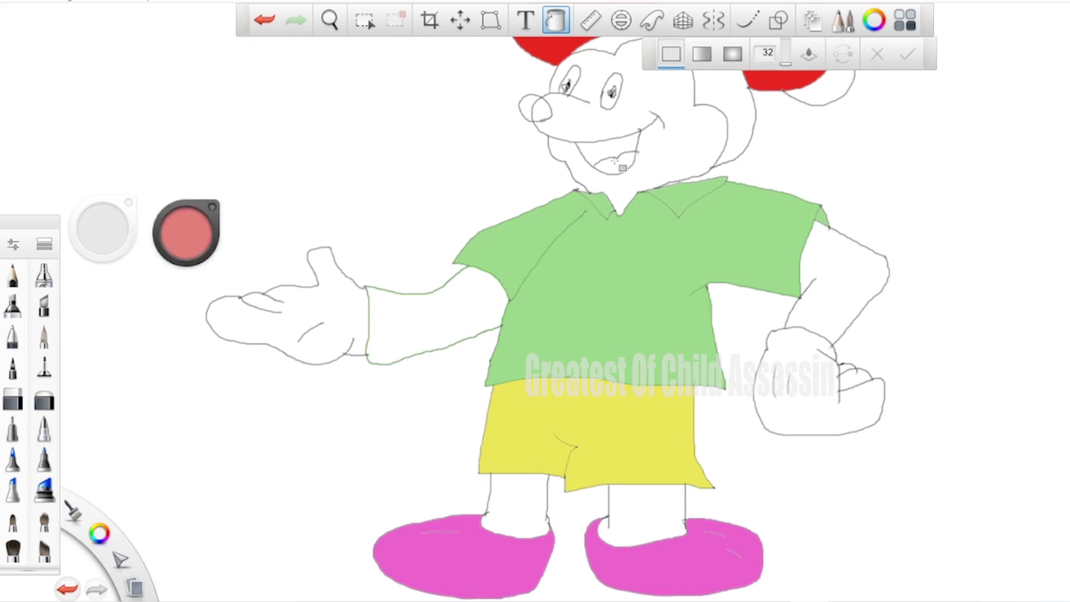
left_click(615, 162)
left_click(189, 228)
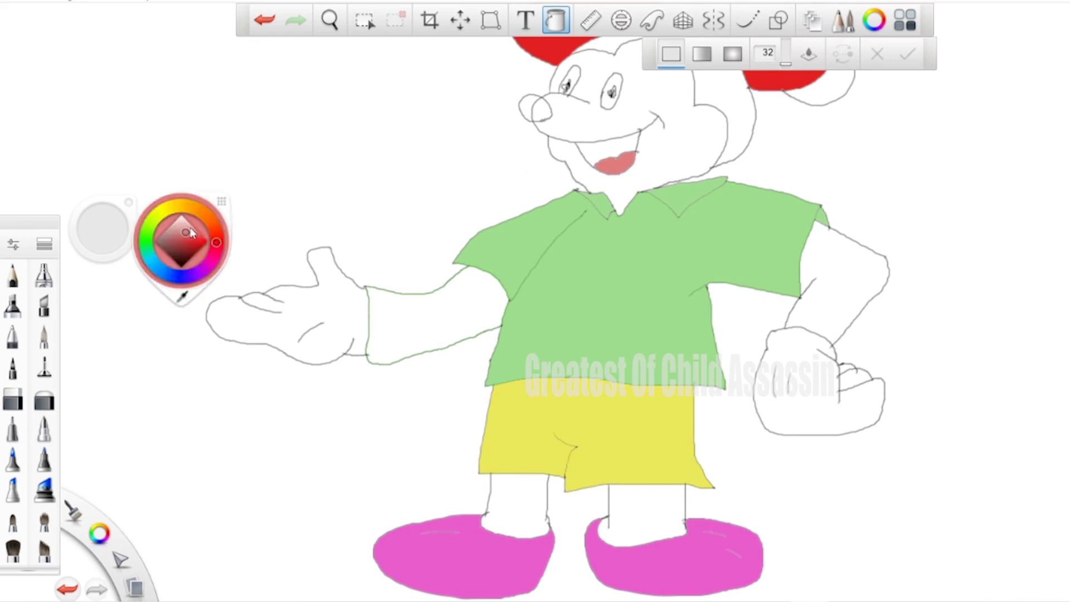
left_click(184, 235)
left_click(618, 152)
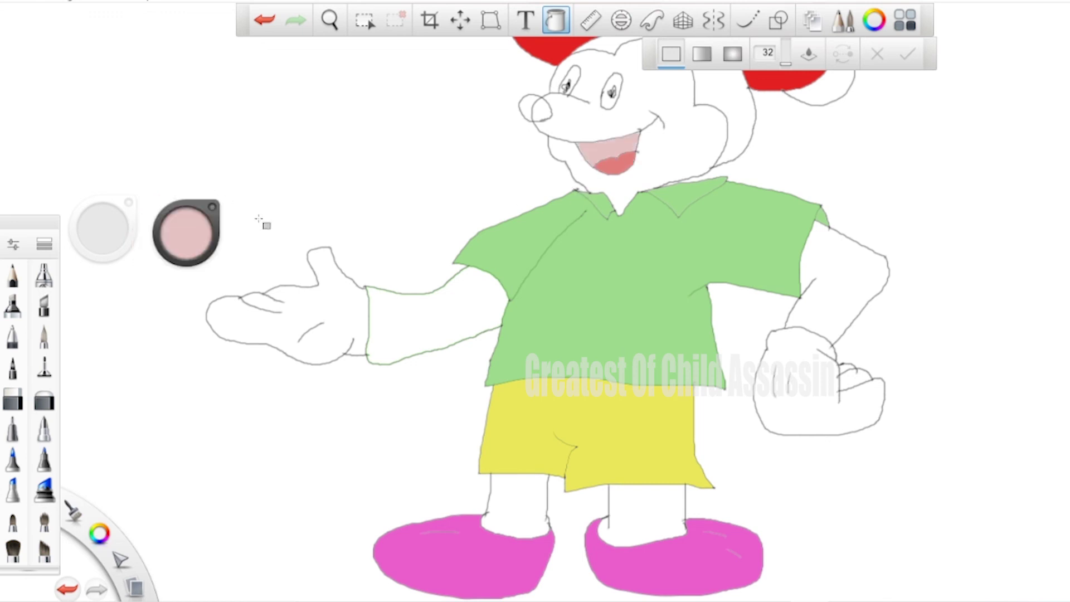
Flood-fill the face and both hands, including the fist's separate finger areas, with pale cream
left_click(193, 238)
left_click(184, 227)
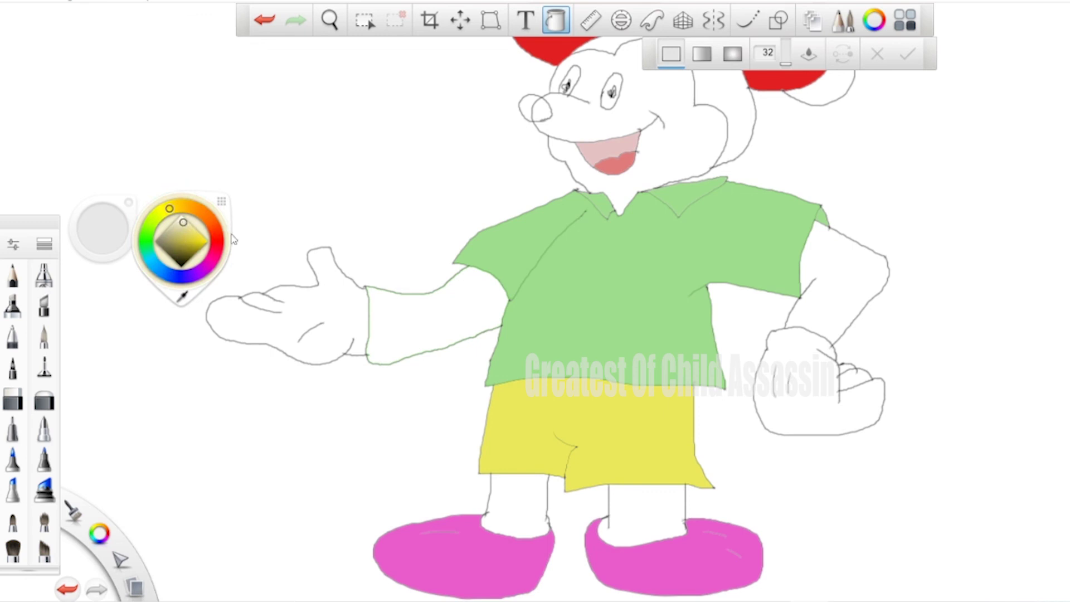
left_click(638, 118)
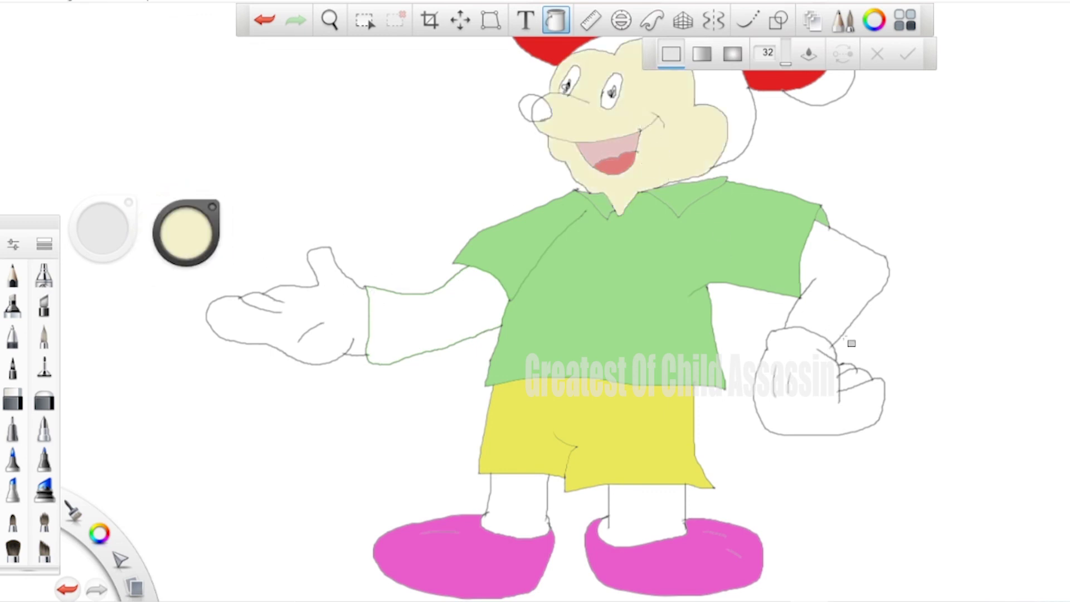
left_click(805, 378)
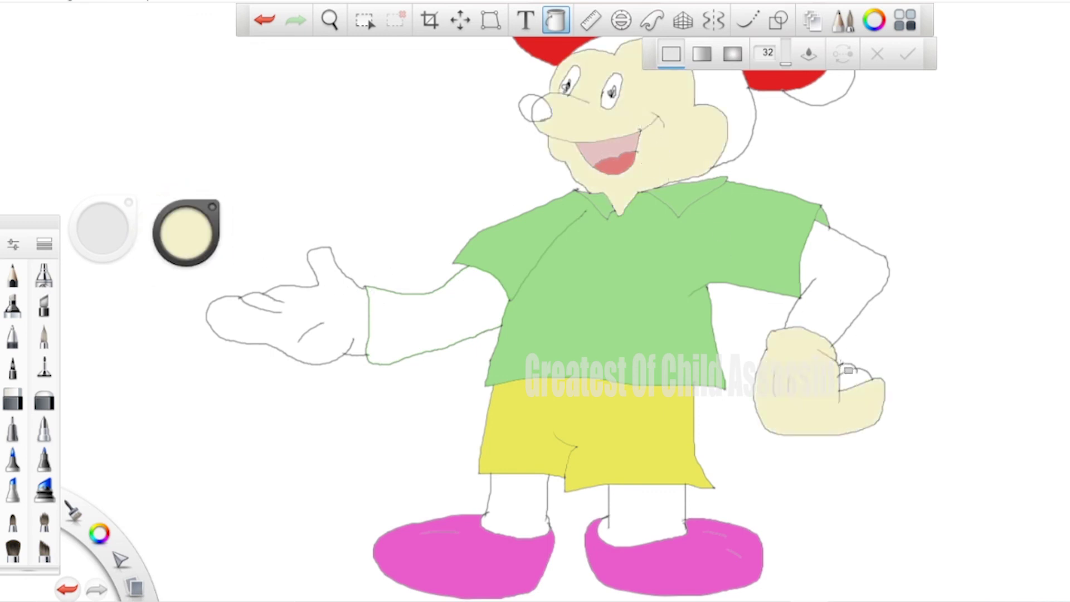
left_click(851, 380)
key("ctrl+z")
left_click(328, 308)
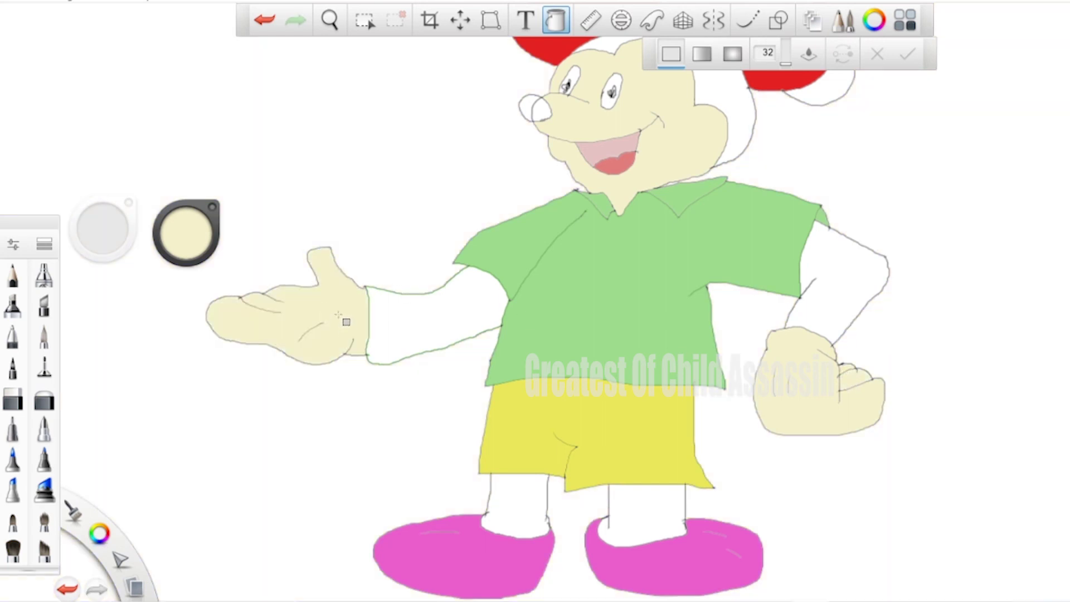
left_click(532, 505)
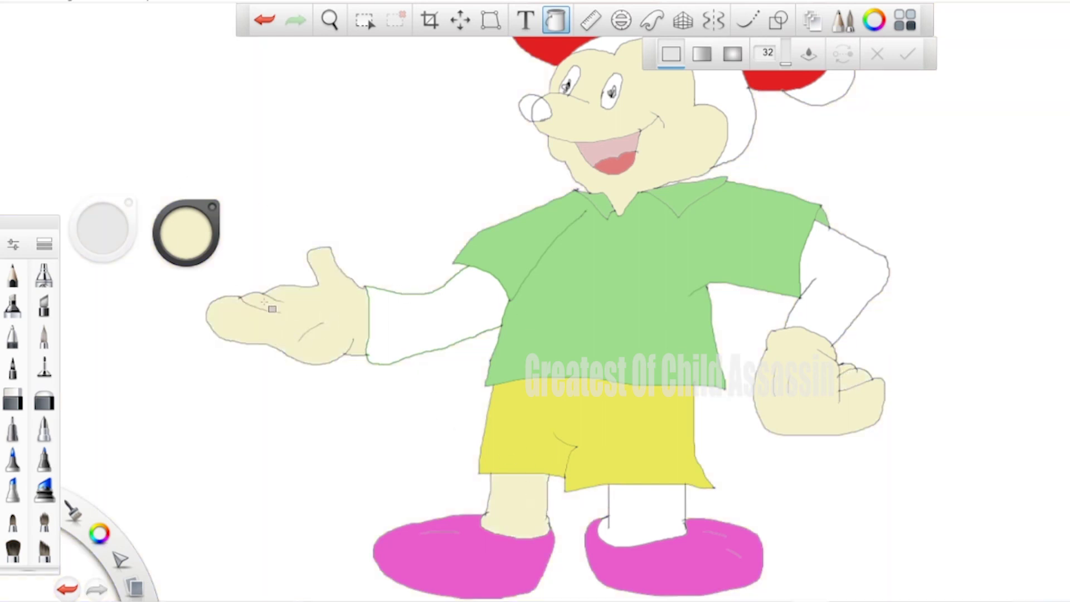
key("ctrl+z")
Flood-fill the background, trying light green and off-white before settling on a very pale green
left_click(196, 240)
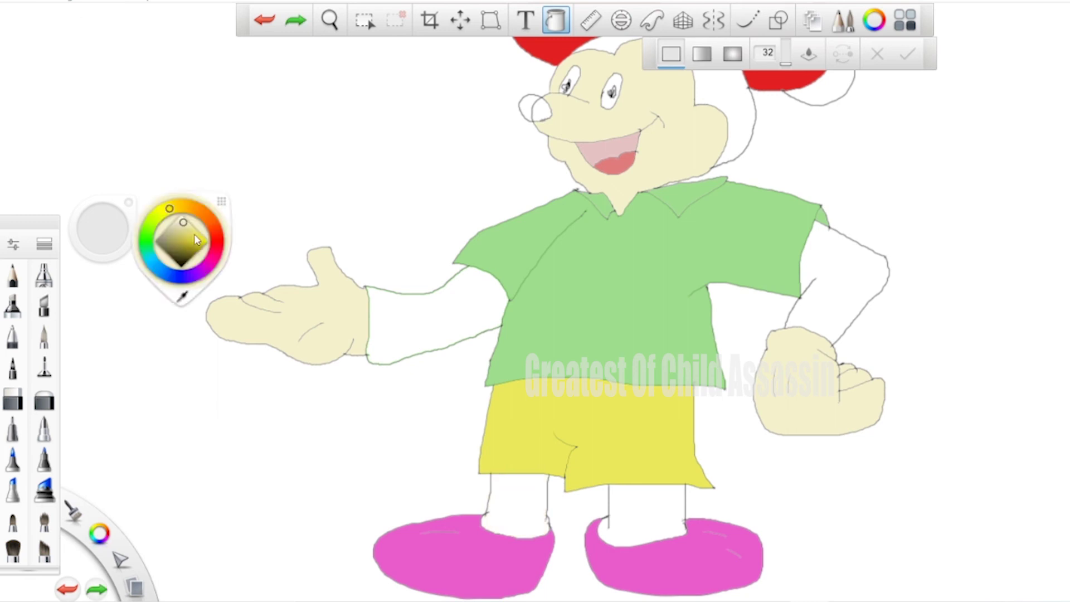
left_click(156, 241)
left_click(365, 169)
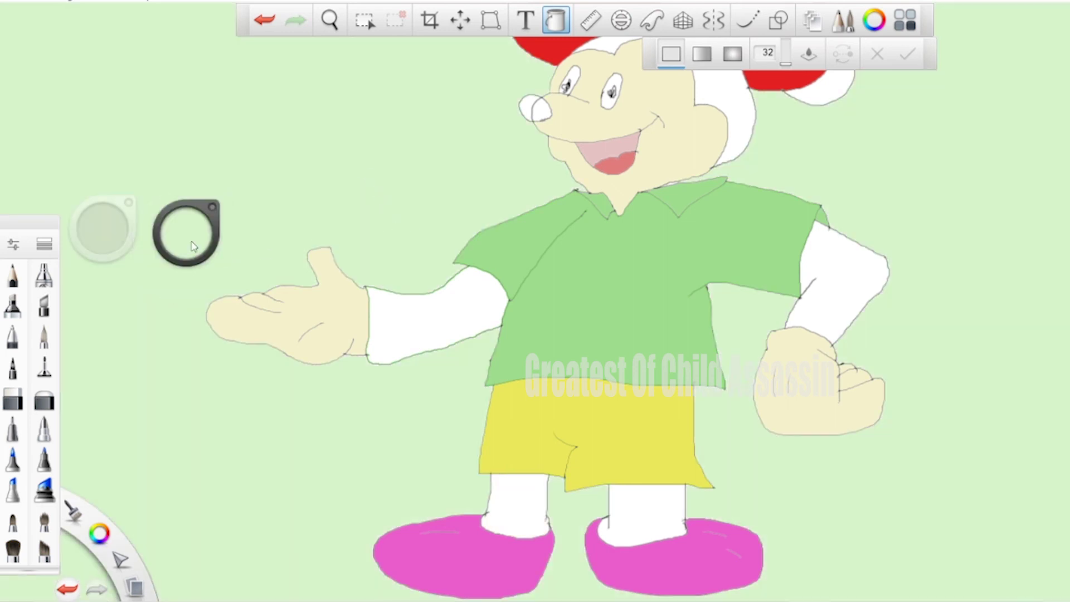
left_click(192, 246)
left_click(184, 225)
left_click(437, 213)
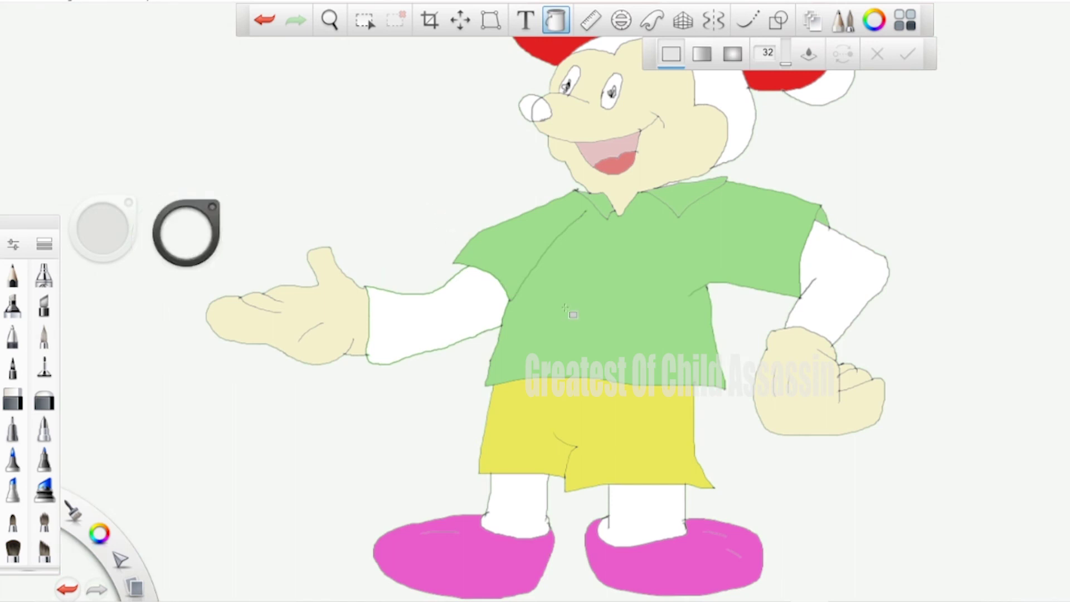
left_click(187, 239)
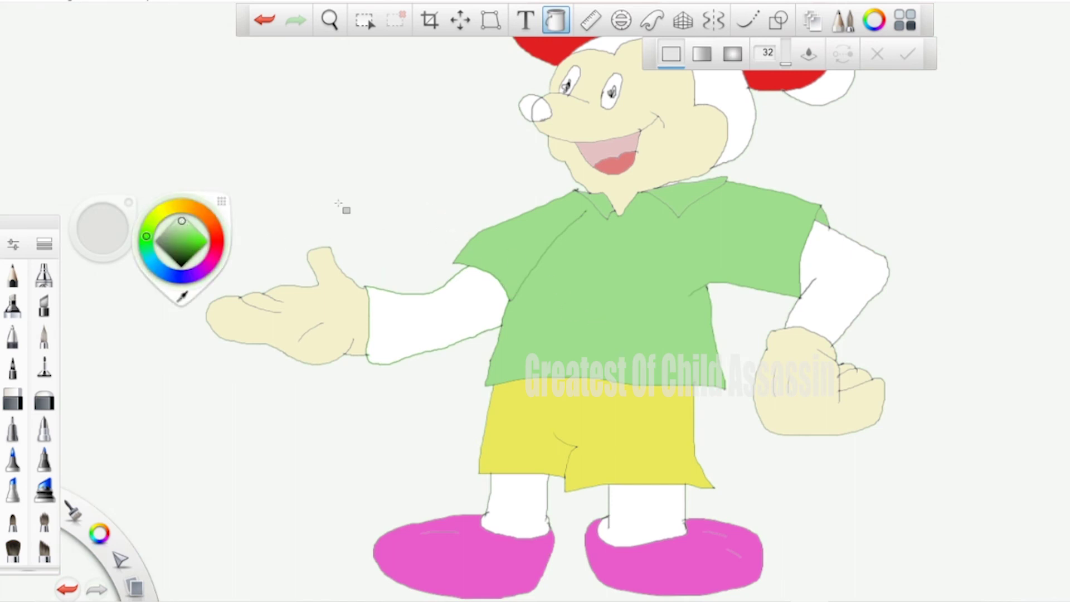
left_click(352, 212)
Choose a near-black colour and fill the top and back of the head and the nose with it
left_click_drag(192, 254, 184, 262)
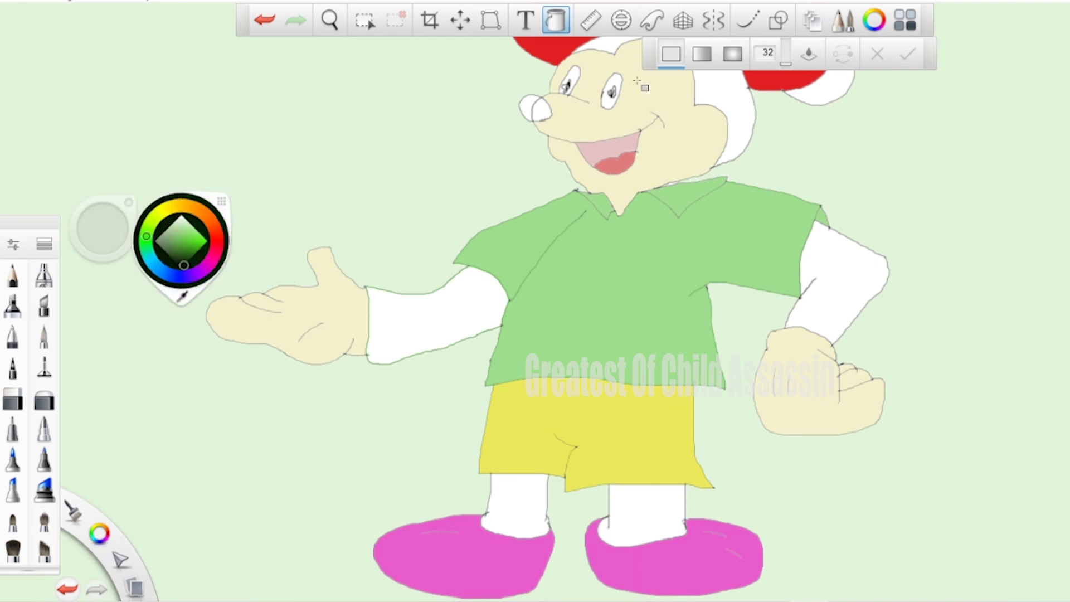
left_click(592, 48)
left_click(532, 108)
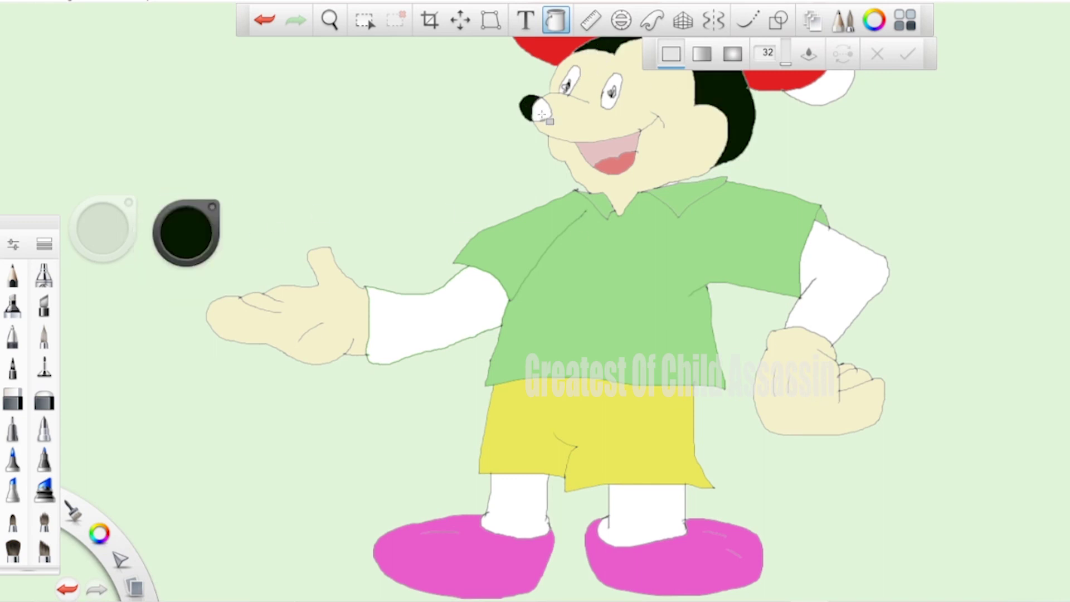
Fill both legs and both bare arms with the same near-black colour
left_click(527, 516)
left_click(618, 529)
left_click(845, 269)
left_click(376, 301)
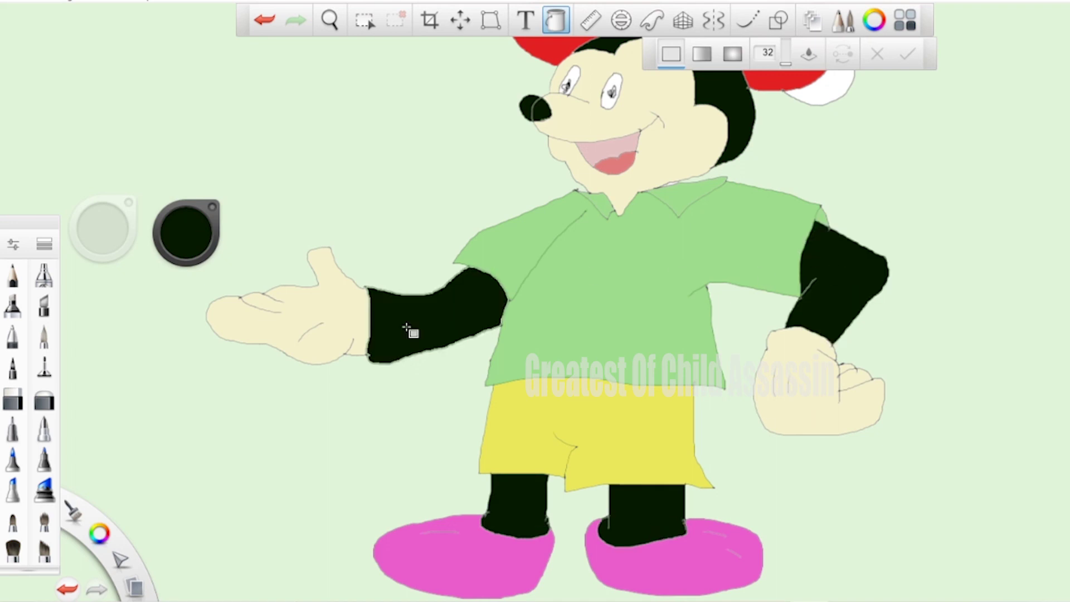